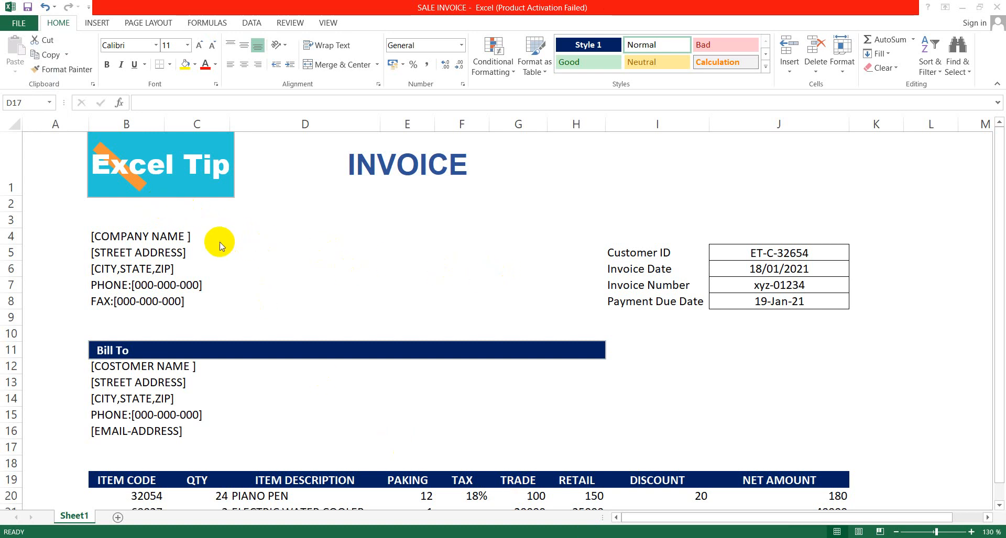
# - Look over the invoice's title, company details block and Bill To customer details block
pyautogui.click(173, 235)
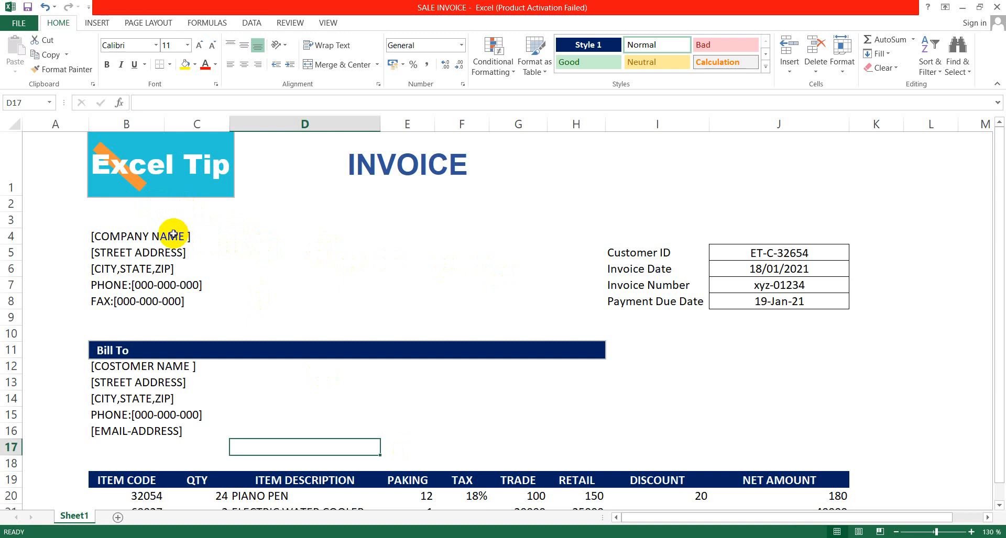
pyautogui.click(173, 235)
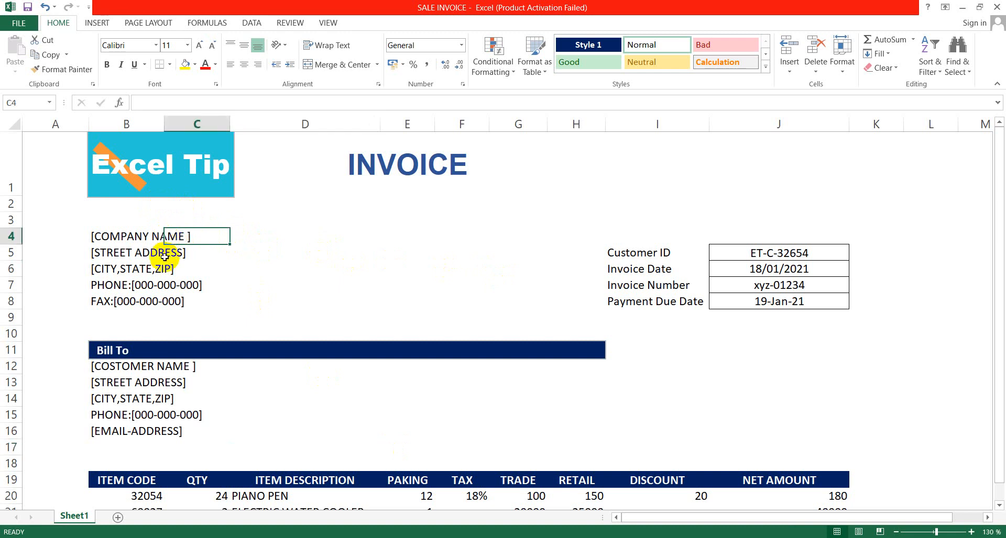
pyautogui.click(158, 268)
pyautogui.click(164, 303)
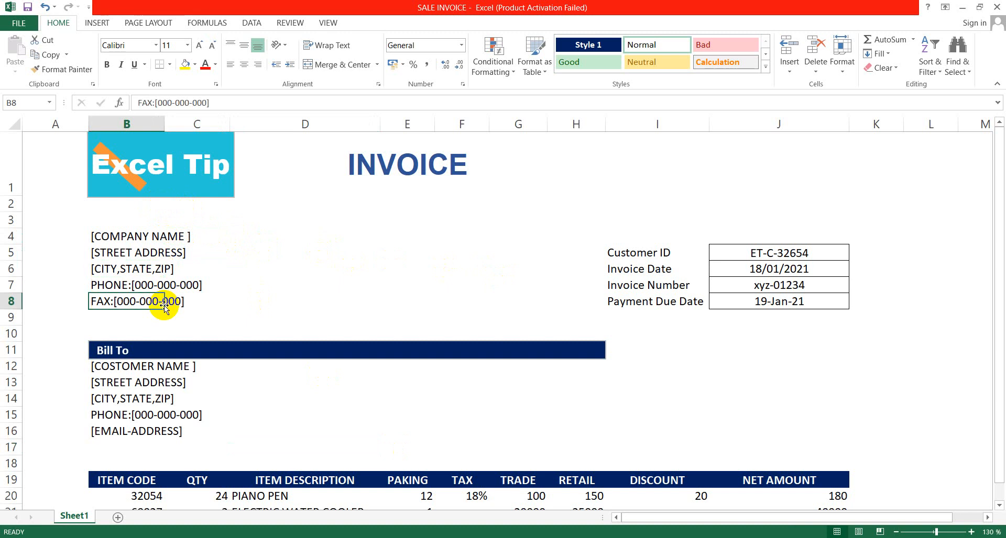
pyautogui.click(162, 367)
pyautogui.click(162, 398)
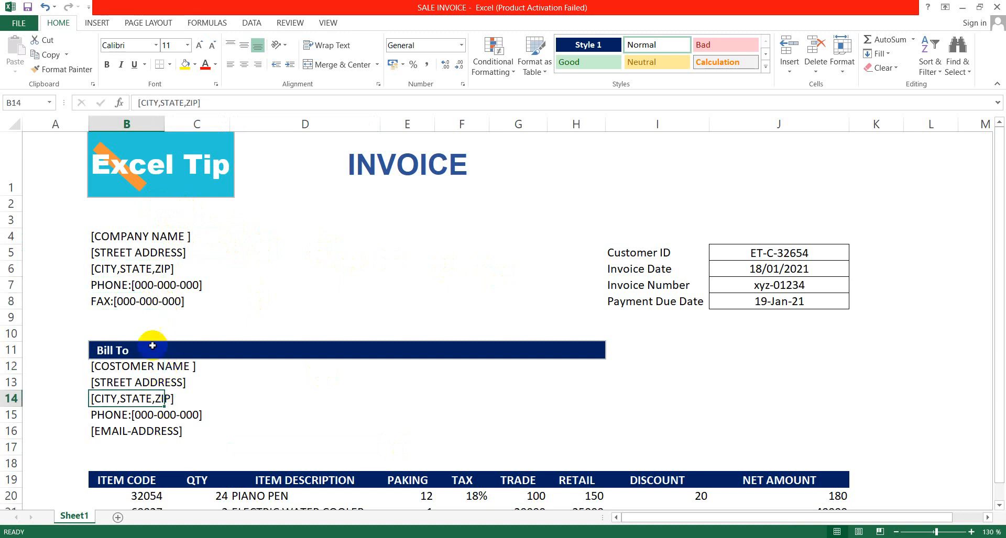
pyautogui.click(167, 237)
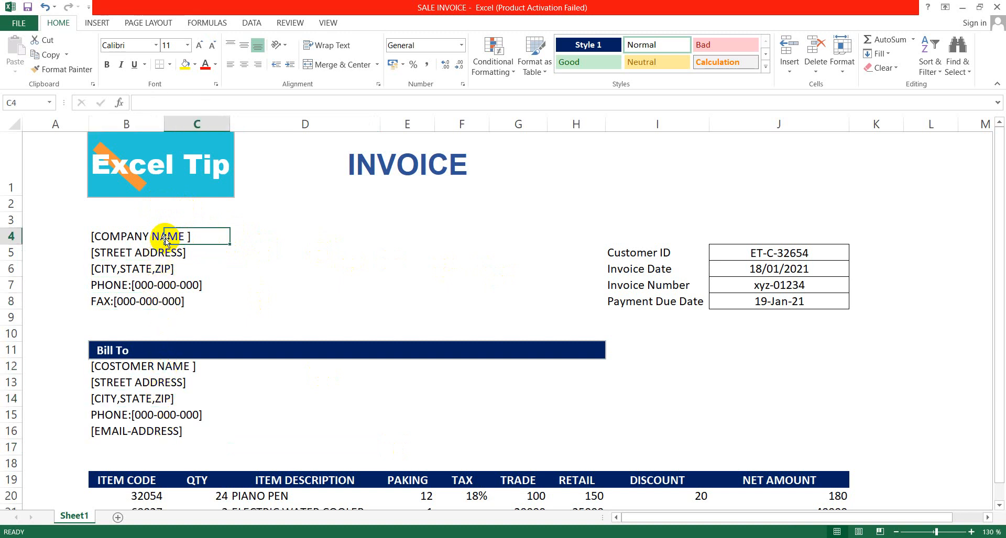
pyautogui.click(349, 160)
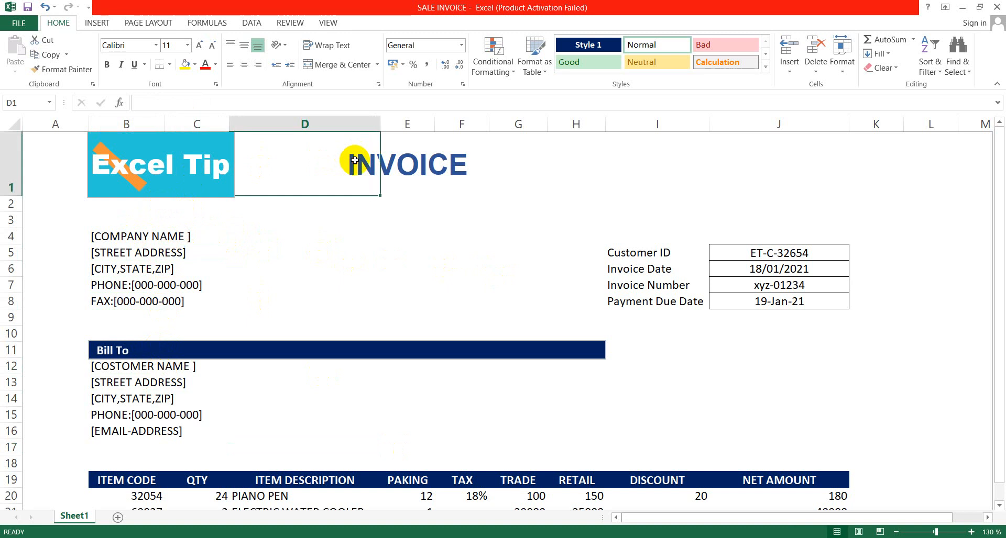
pyautogui.click(184, 233)
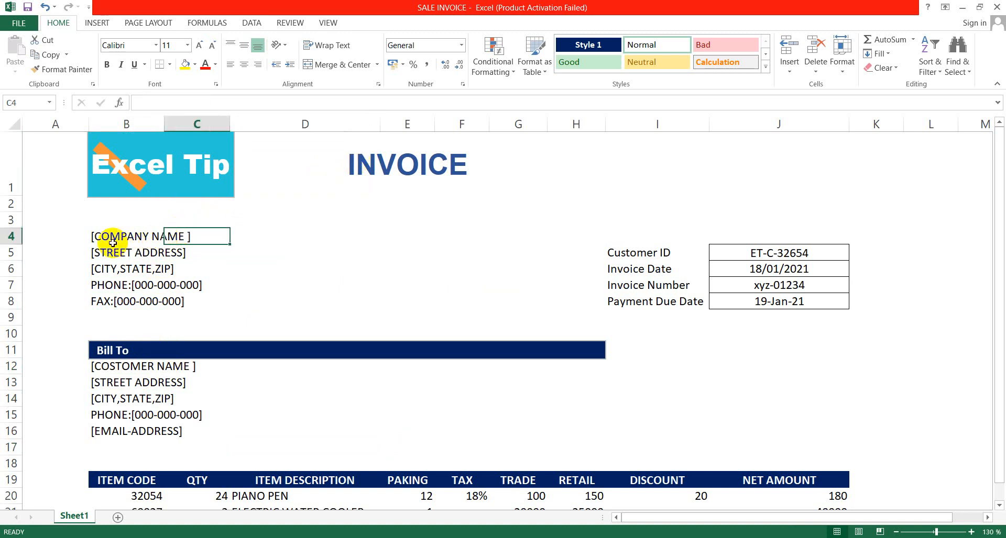
# - Examine the company block line by line: company name, street address, city/state/ZIP, phone and fax in rows 4 to 8
pyautogui.moveTo(85, 240); pyautogui.dragTo(217, 236)
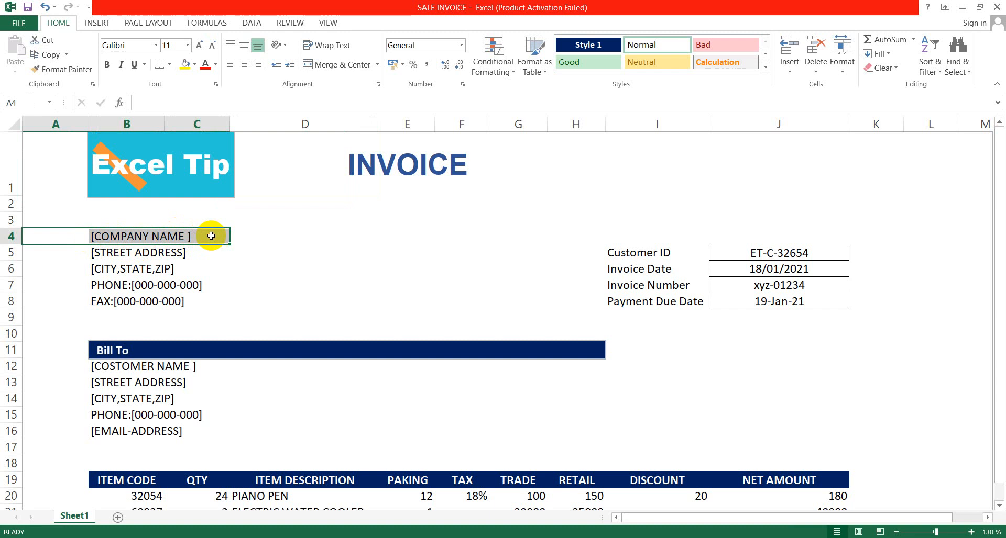
pyautogui.click(175, 253)
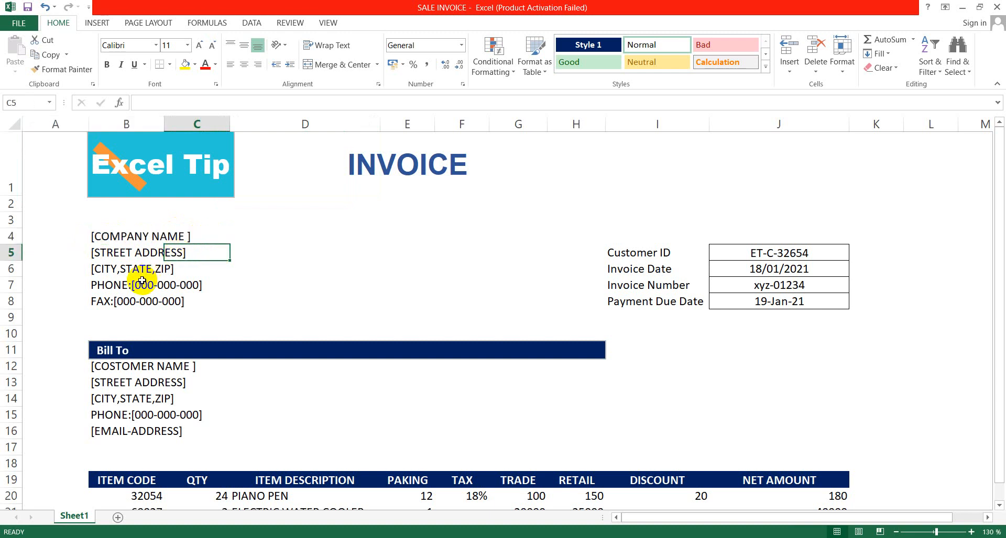
pyautogui.moveTo(83, 233); pyautogui.dragTo(231, 229)
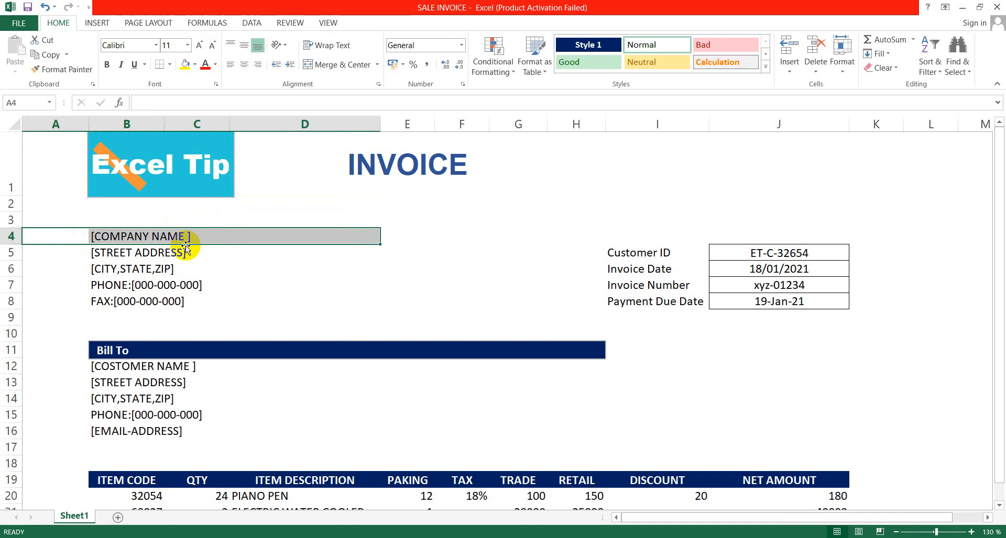
pyautogui.click(169, 253)
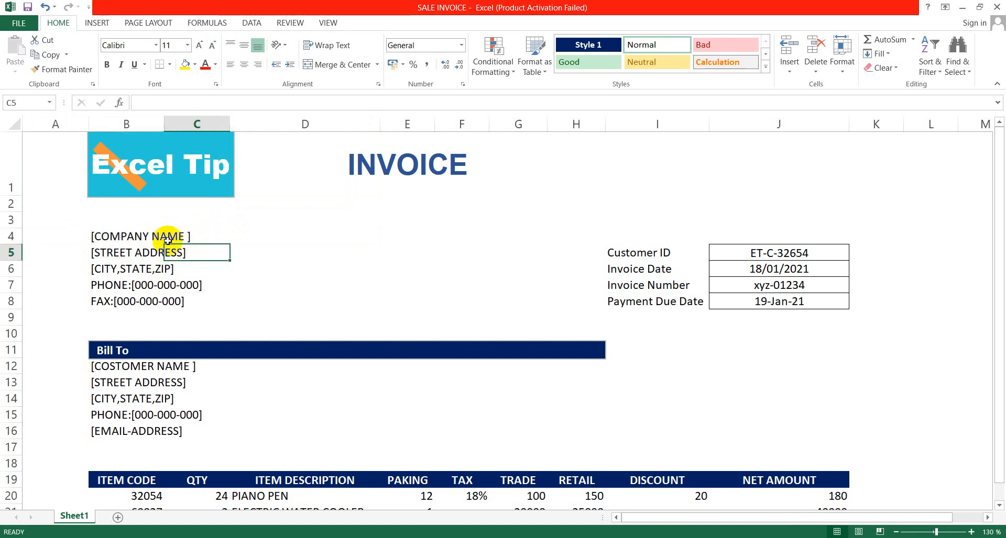
pyautogui.click(167, 238)
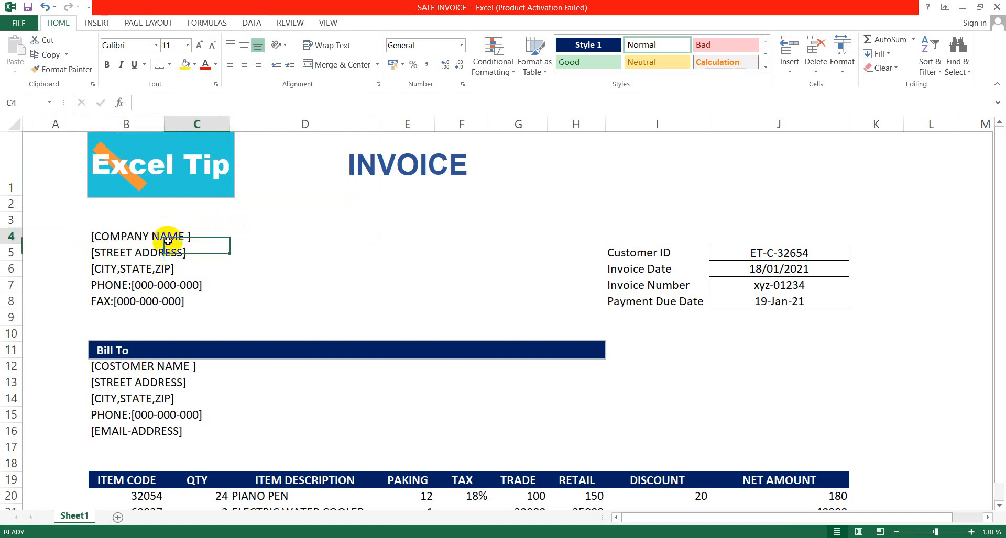
pyautogui.click(102, 253)
pyautogui.moveTo(133, 255); pyautogui.dragTo(191, 252)
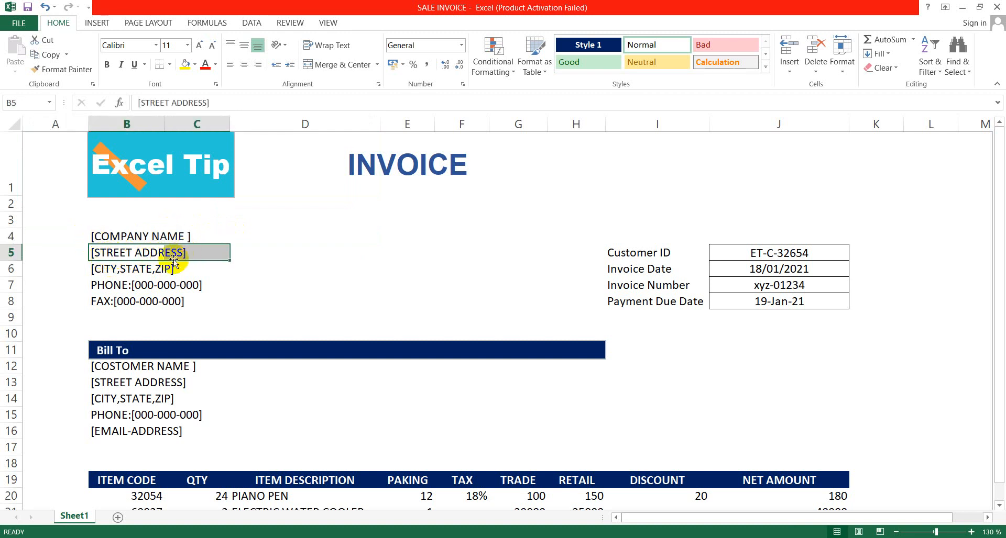
pyautogui.click(143, 271)
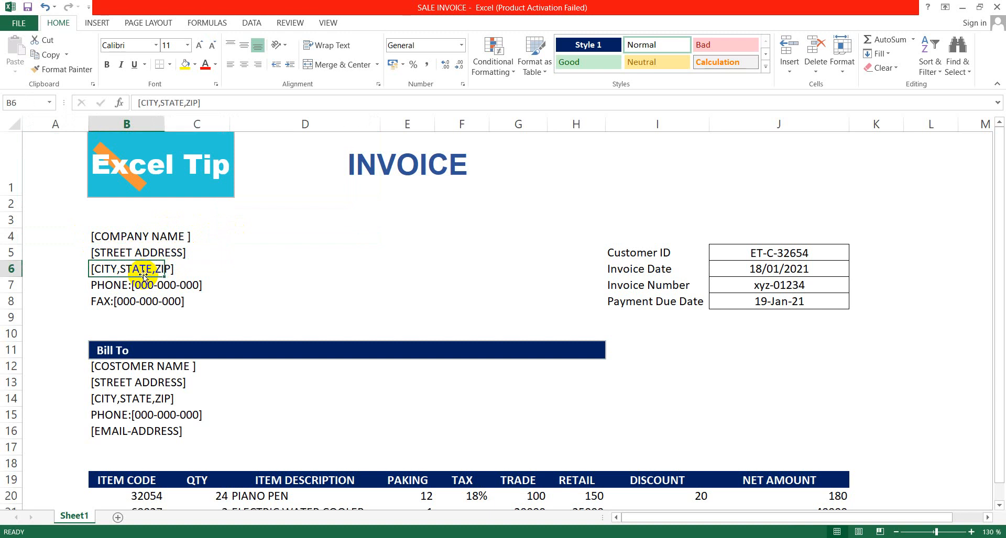
pyautogui.click(143, 288)
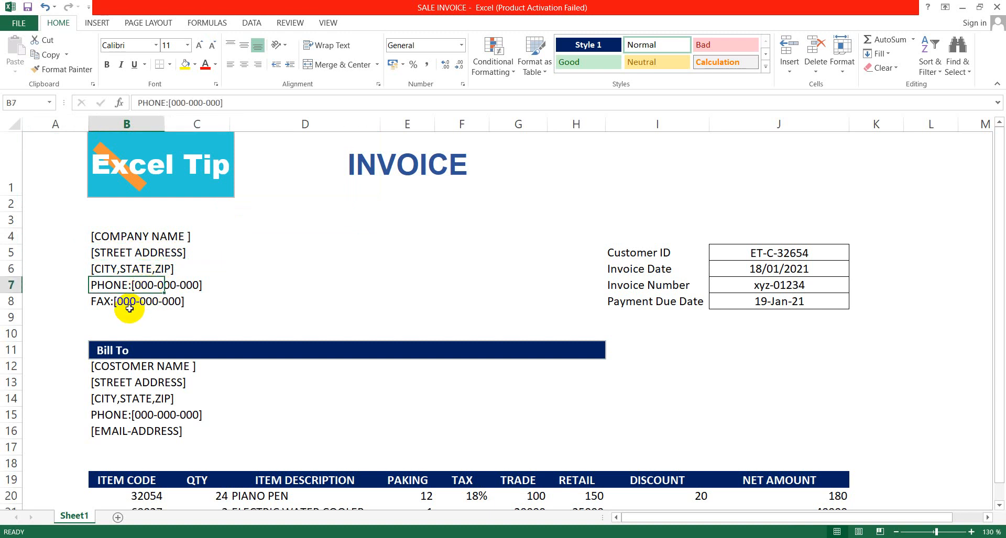
pyautogui.click(129, 308)
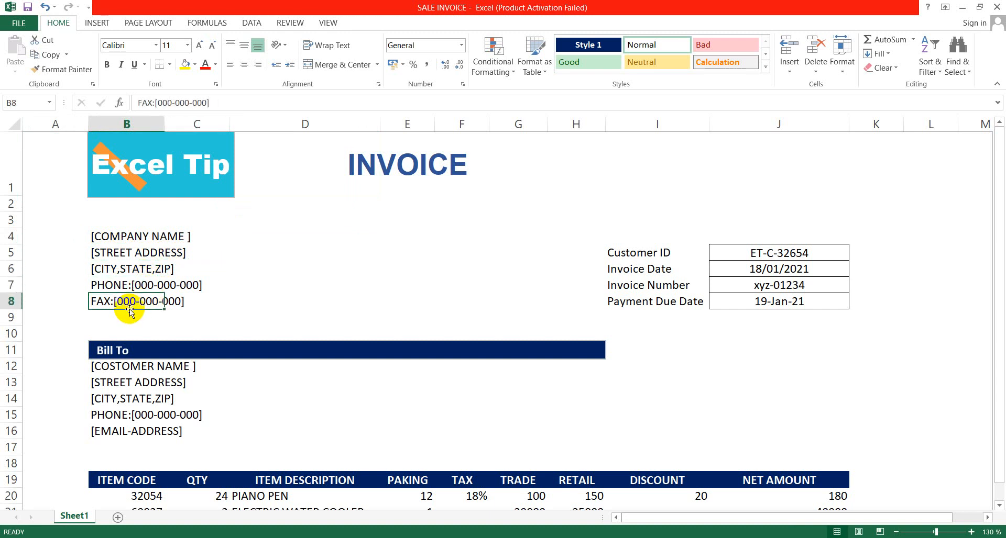
# - Examine the invoice reference fields in I5:J8: Customer ID, Invoice Date, Invoice Number and Payment Due Date
pyautogui.click(727, 252)
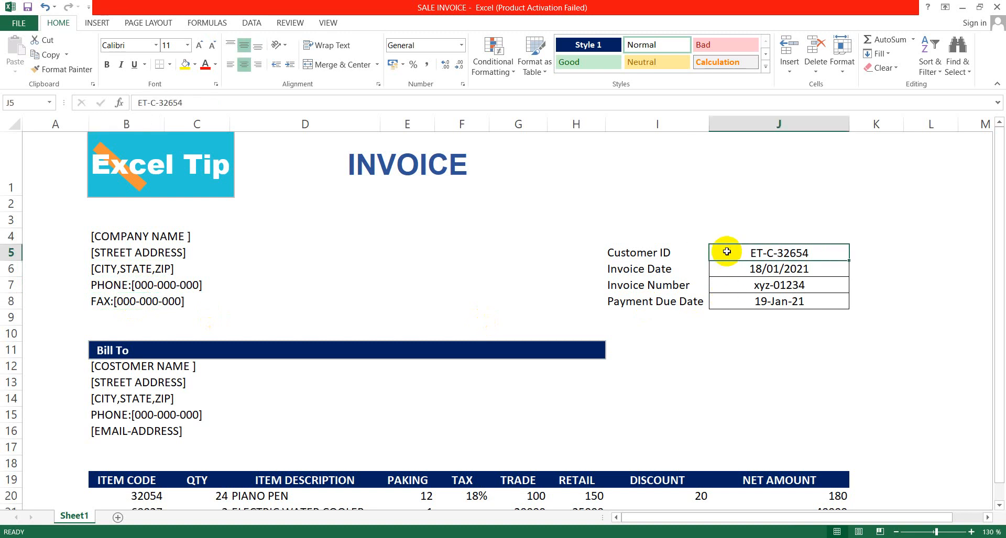
pyautogui.click(724, 273)
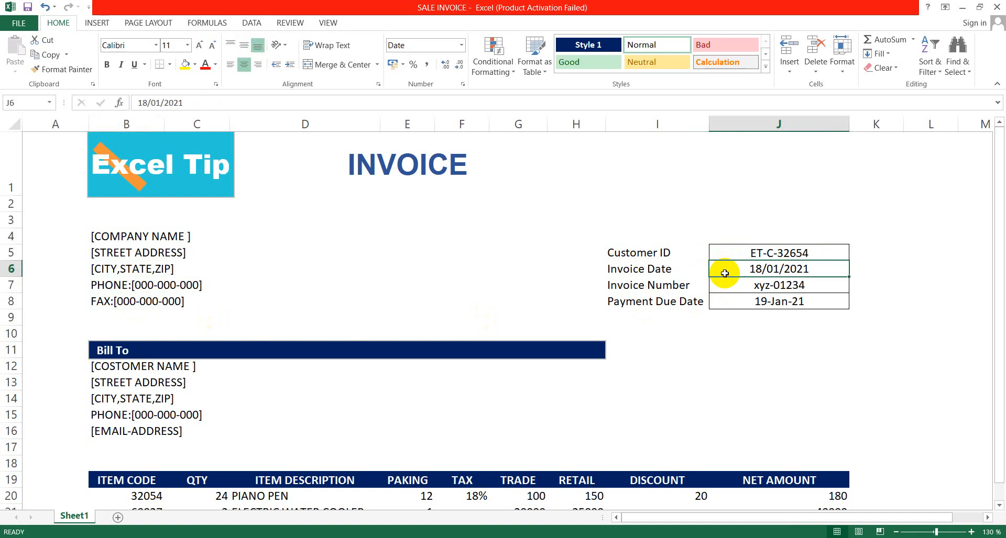
pyautogui.click(740, 289)
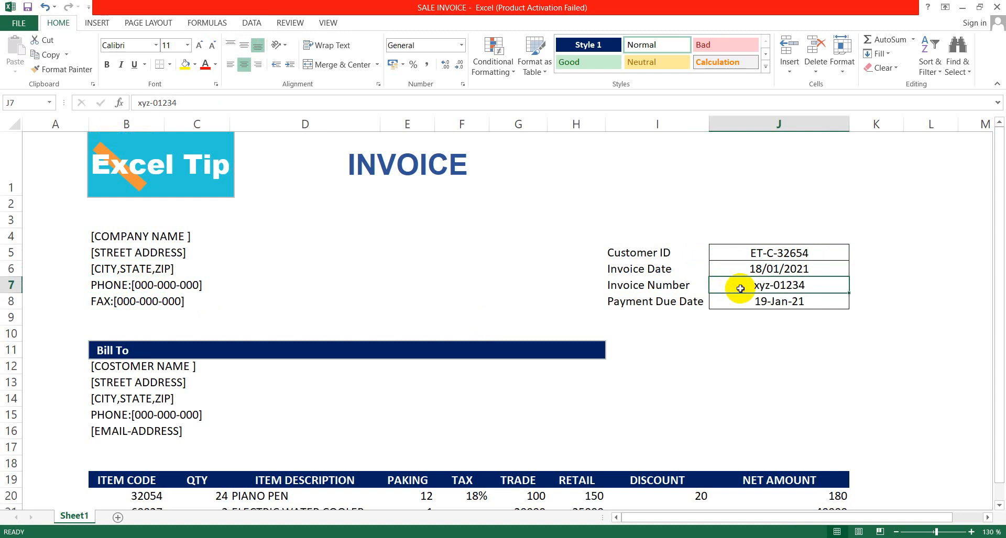
pyautogui.click(695, 303)
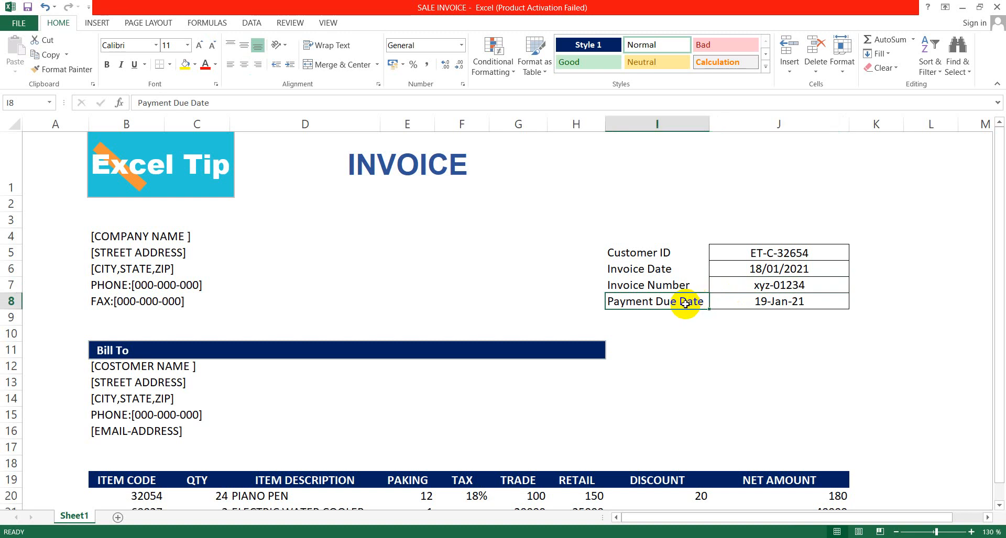
pyautogui.click(689, 337)
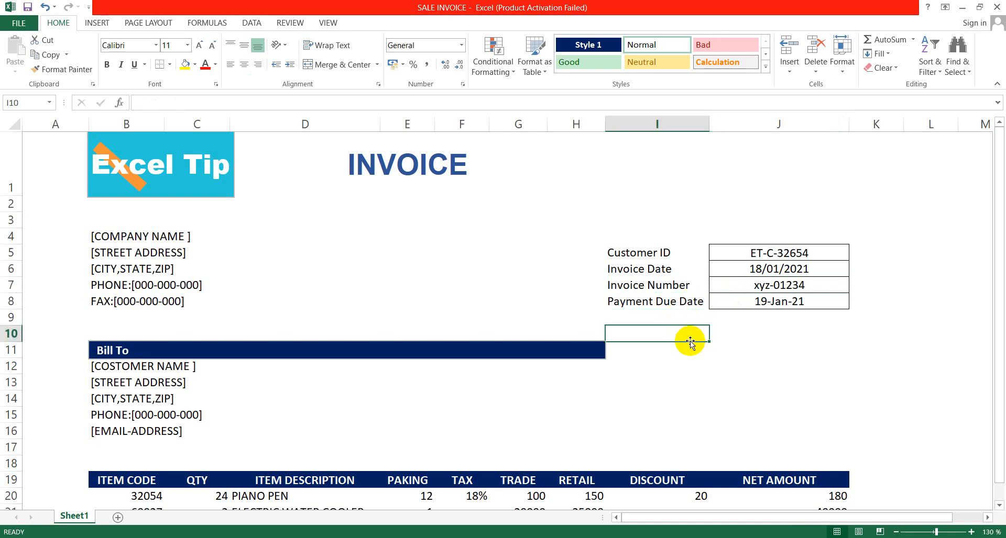
pyautogui.click(751, 281)
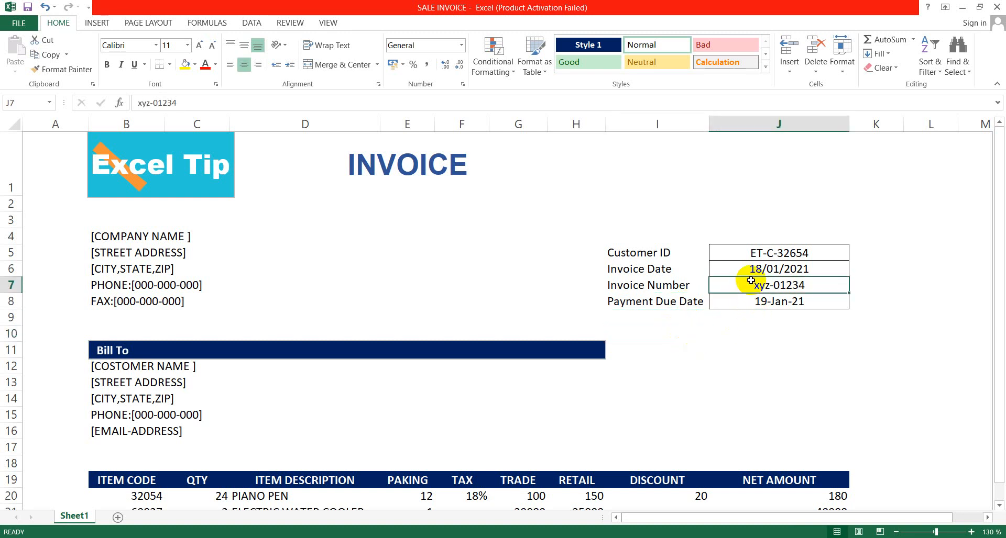
pyautogui.click(734, 303)
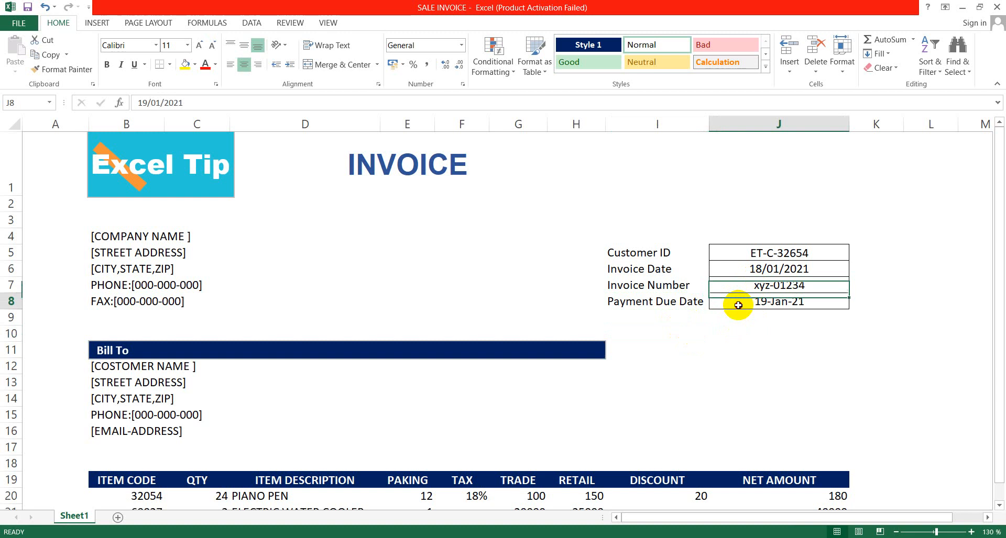
# - Examine the Payment Due Date label and its date in cells I8:J8
pyautogui.click(676, 303)
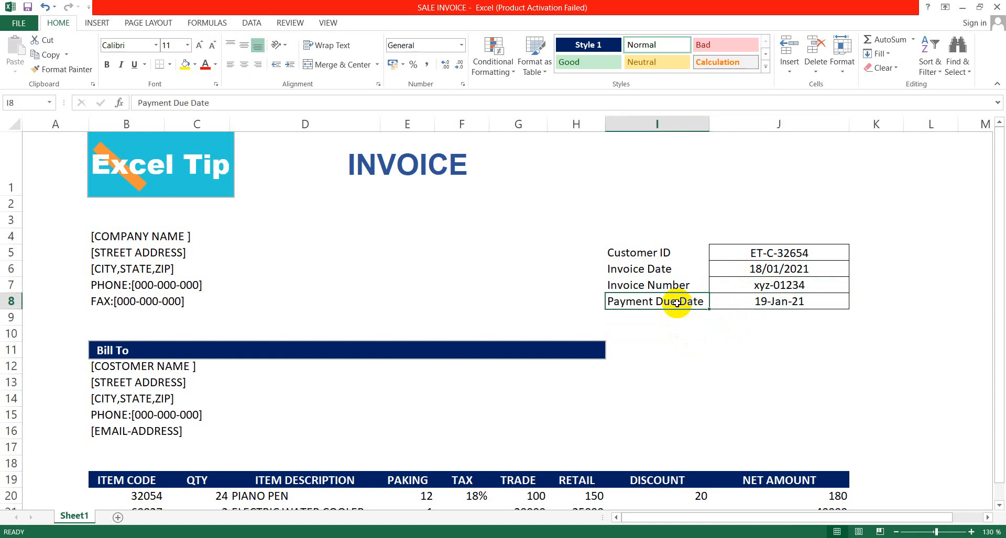
pyautogui.click(665, 329)
pyautogui.moveTo(611, 302); pyautogui.dragTo(730, 302)
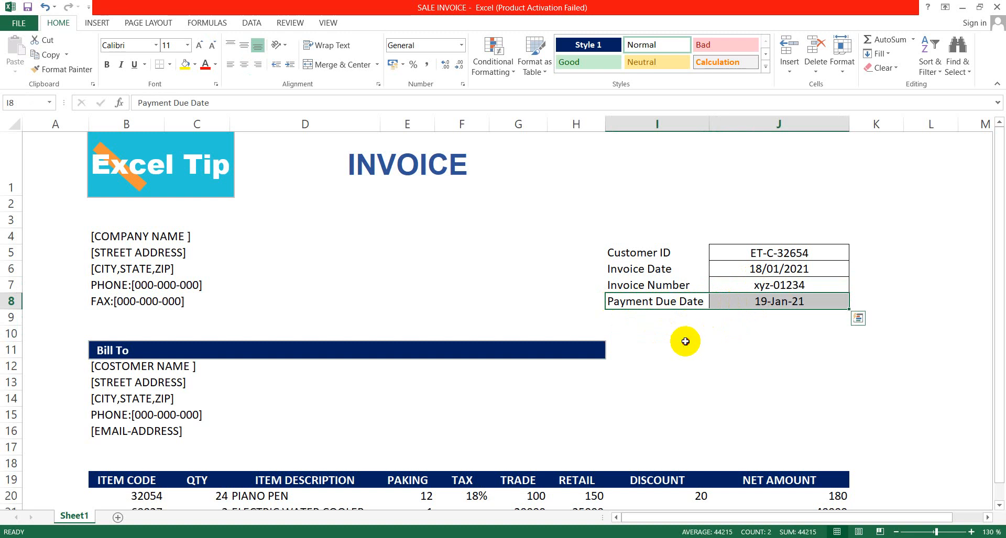
pyautogui.click(664, 327)
pyautogui.click(610, 304)
pyautogui.moveTo(687, 303); pyautogui.dragTo(738, 305)
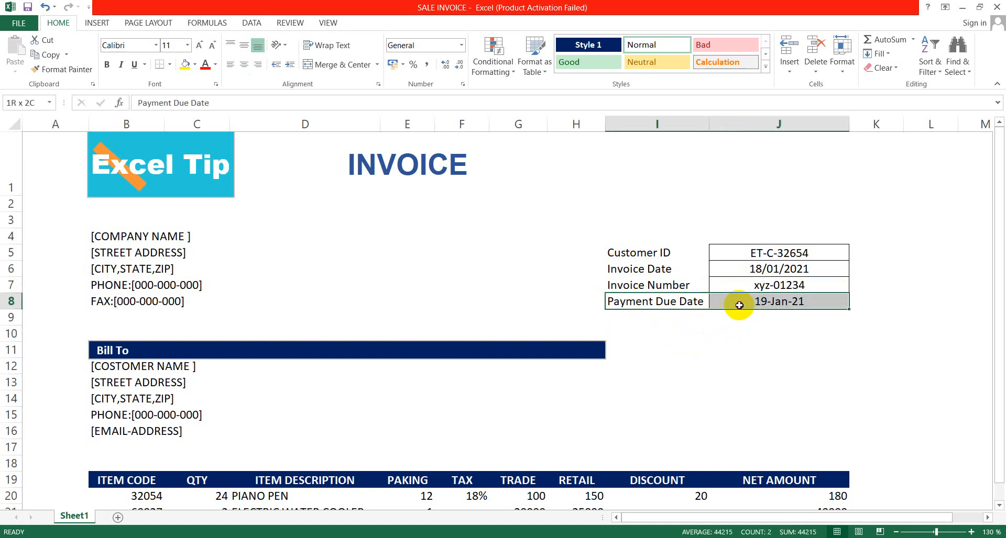
pyautogui.click(703, 330)
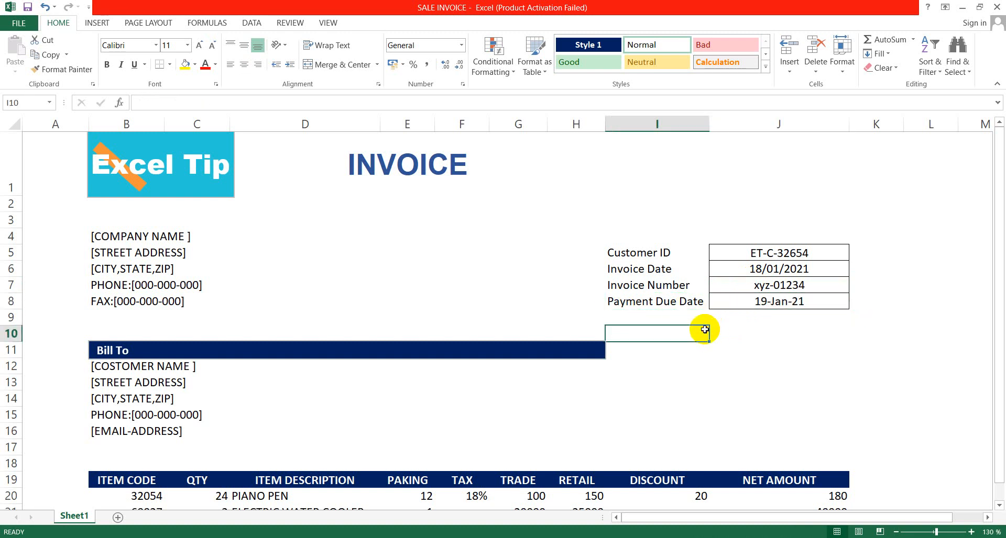
pyautogui.click(734, 300)
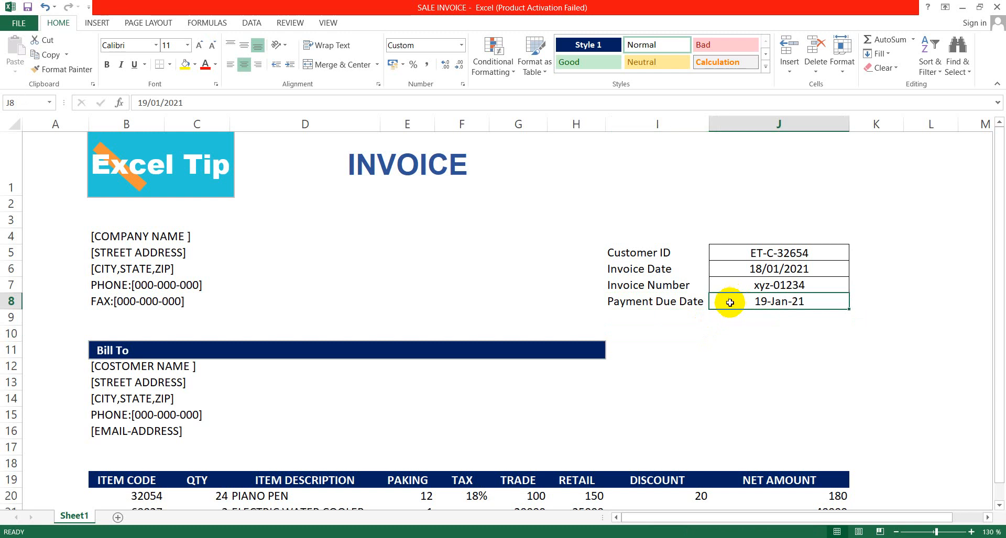
pyautogui.click(694, 330)
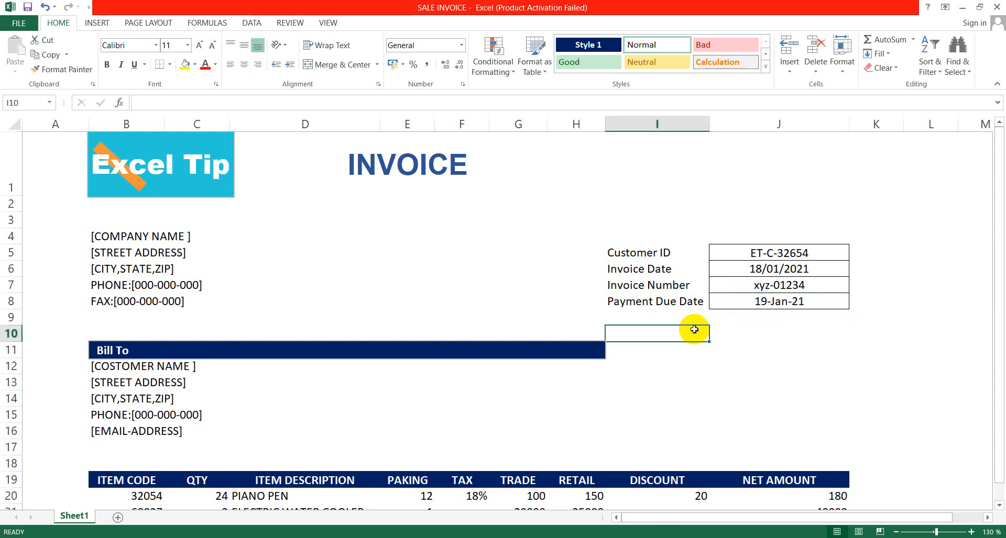
pyautogui.click(579, 312)
pyautogui.click(726, 305)
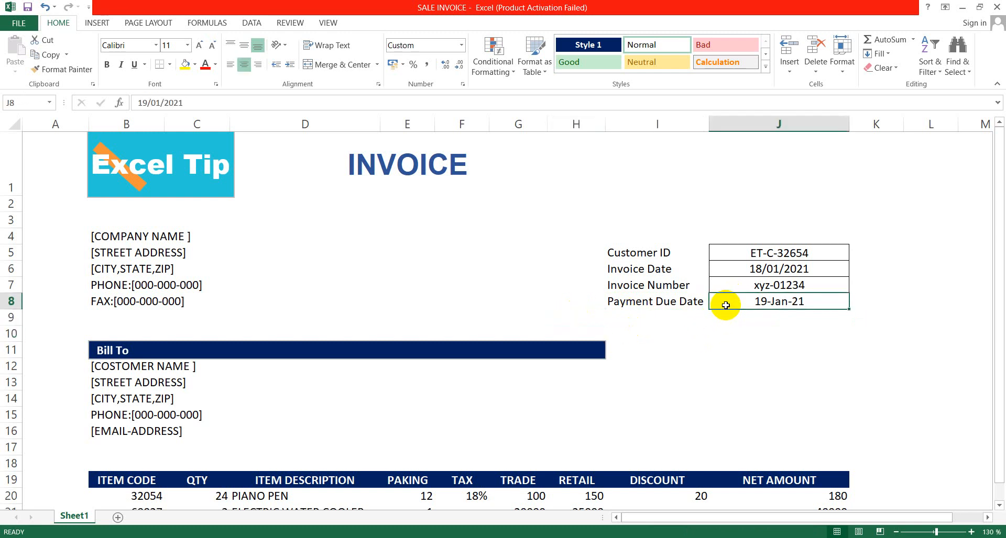
pyautogui.click(684, 334)
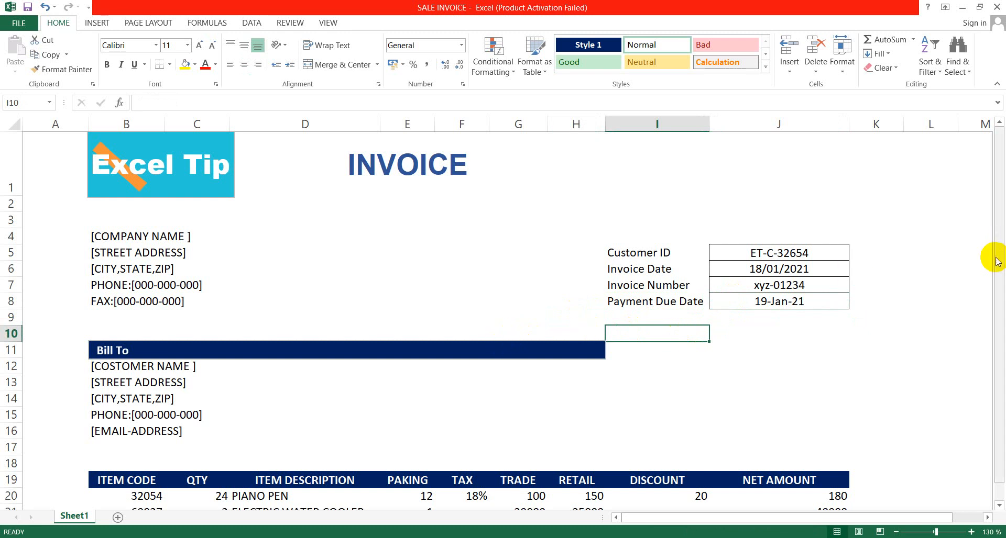
# - Look over the item table, then review the header section with the company details and Customer ID label
pyautogui.moveTo(997, 265); pyautogui.dragTo(995, 270)
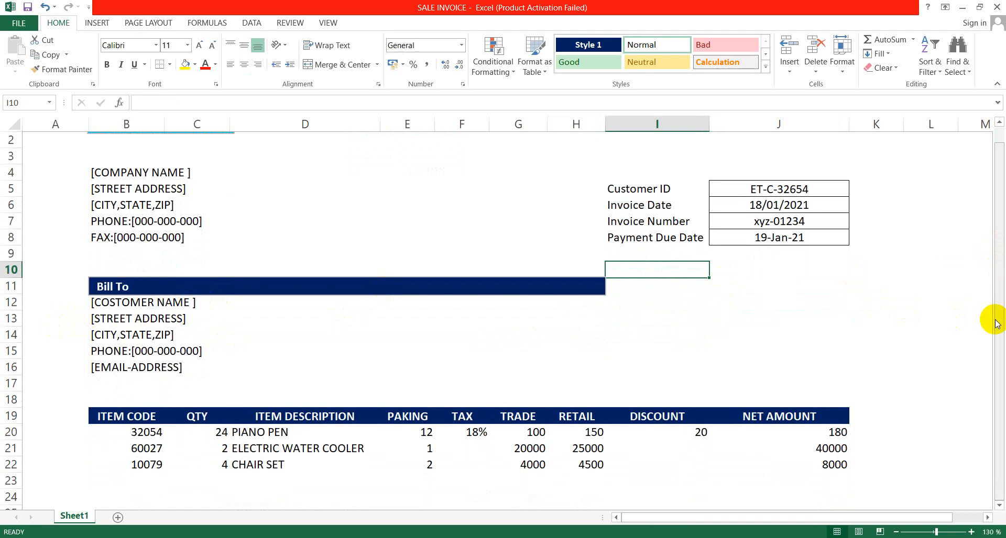
pyautogui.moveTo(1000, 321); pyautogui.dragTo(1001, 287)
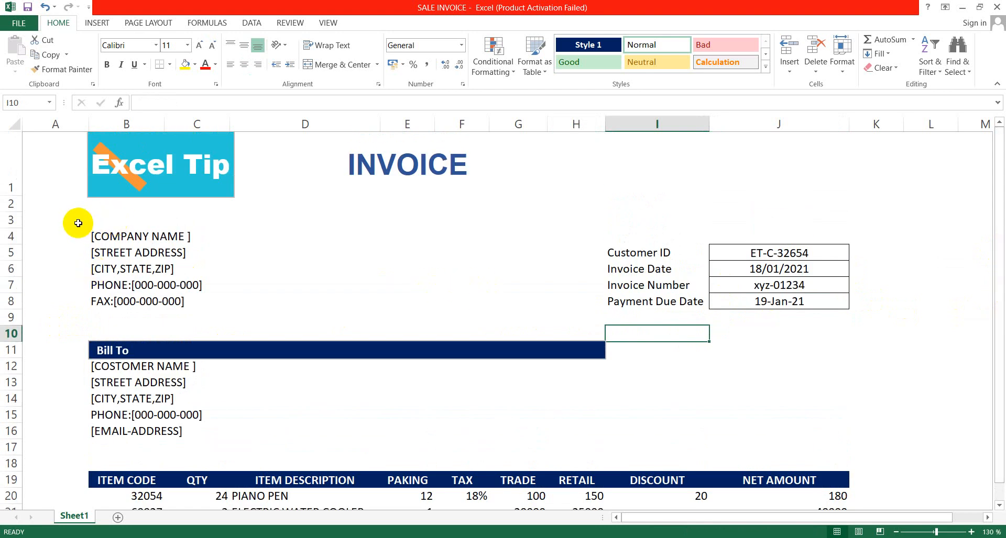
pyautogui.moveTo(77, 220); pyautogui.dragTo(662, 314)
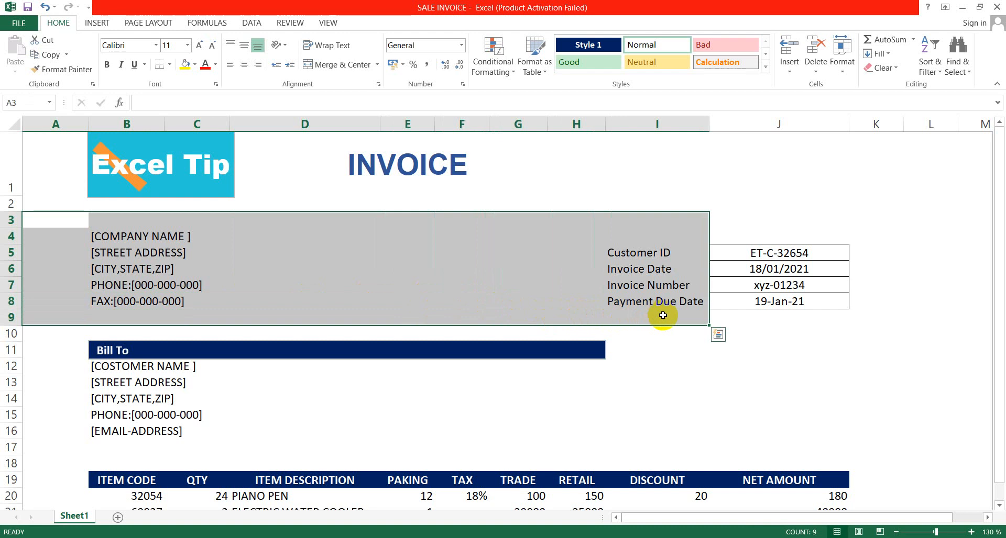
pyautogui.click(144, 238)
pyautogui.click(616, 252)
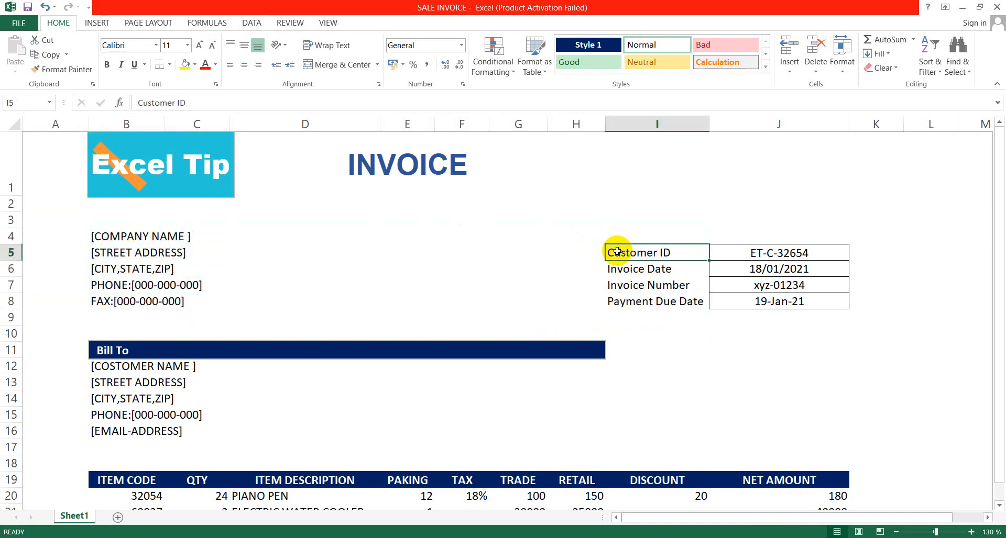
# - Examine the Customer ID and Invoice Date entries beside their labels in cells J5 and J6
pyautogui.click(784, 255)
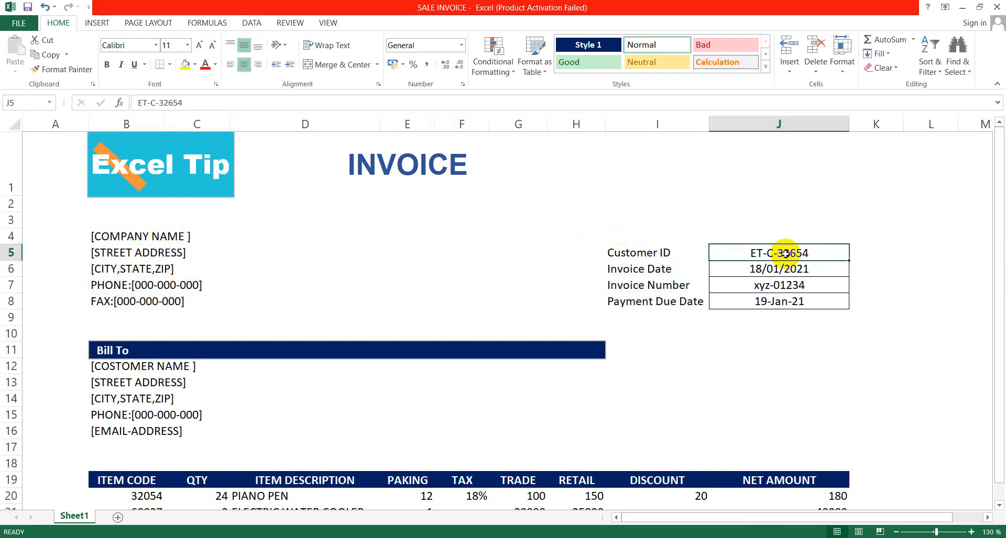
pyautogui.click(758, 267)
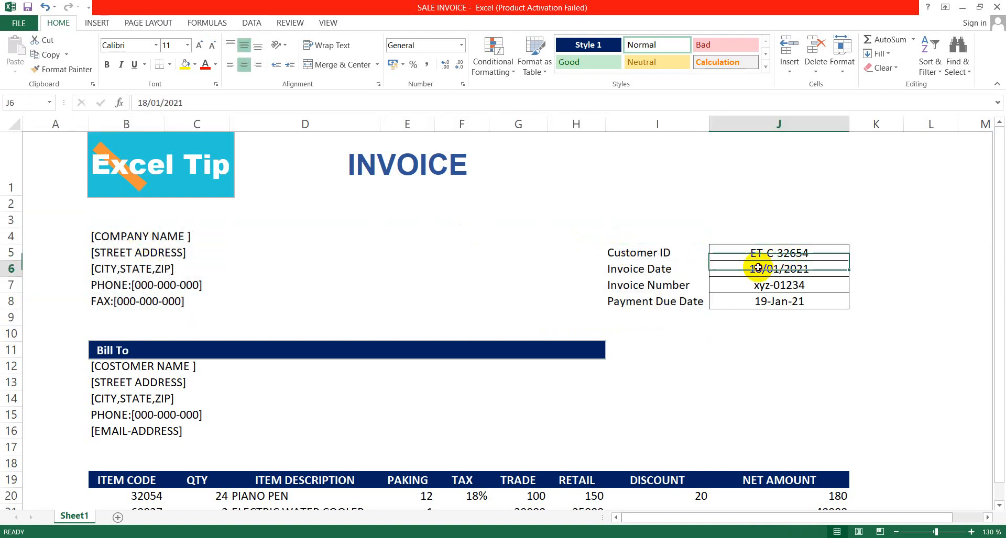
pyautogui.click(668, 255)
pyautogui.click(749, 255)
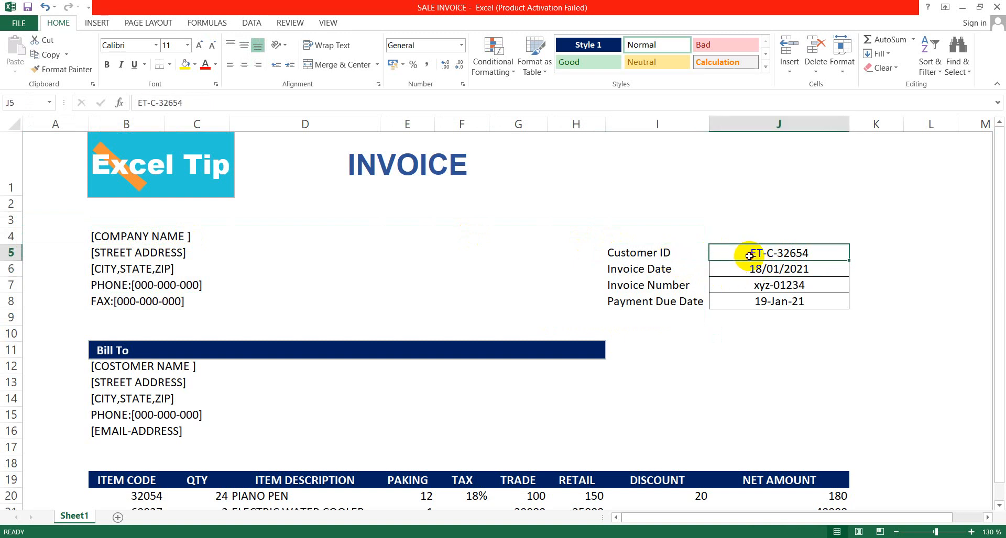
# - Examine the Bill To block in rows 12 to 16: customer name, street address, city/state/ZIP, phone and email address
pyautogui.click(119, 370)
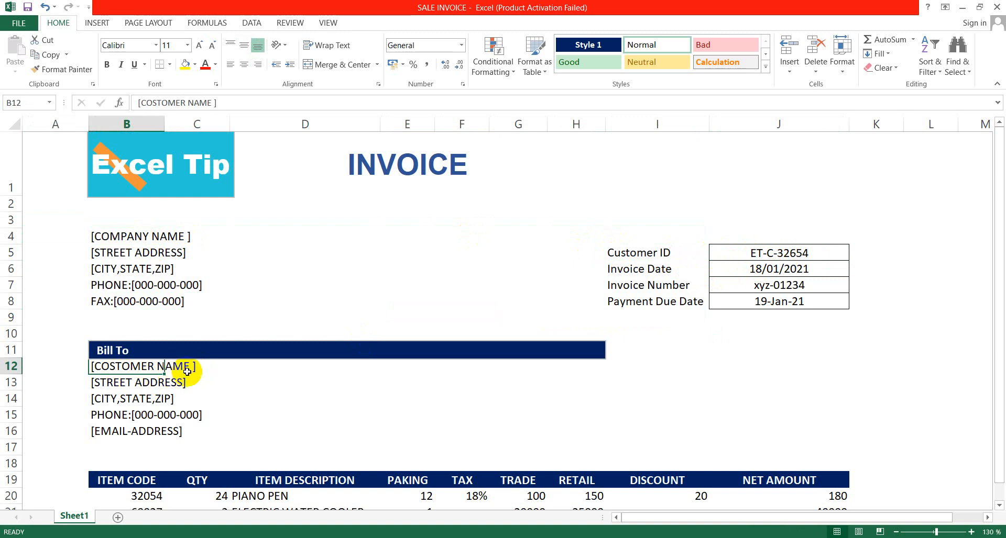
pyautogui.click(212, 373)
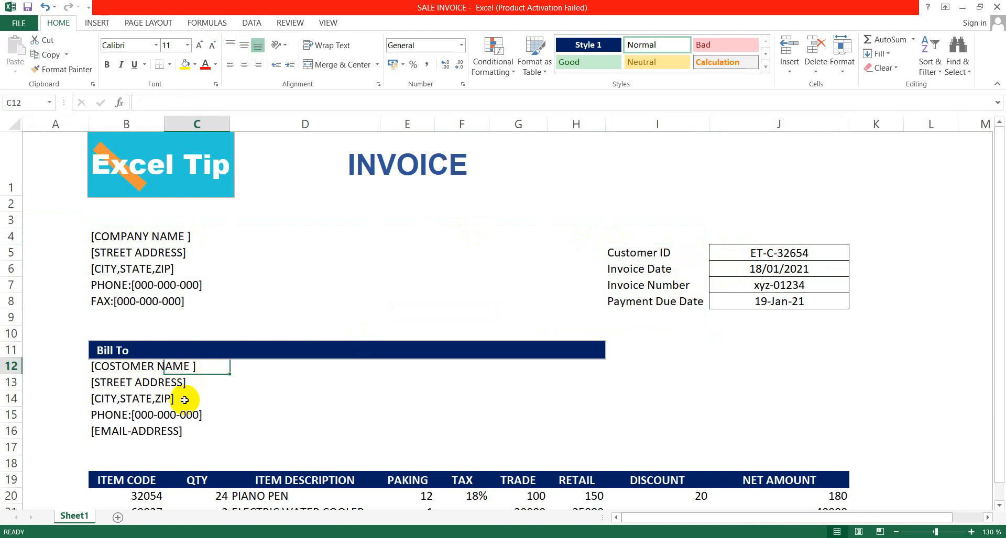
pyautogui.click(132, 449)
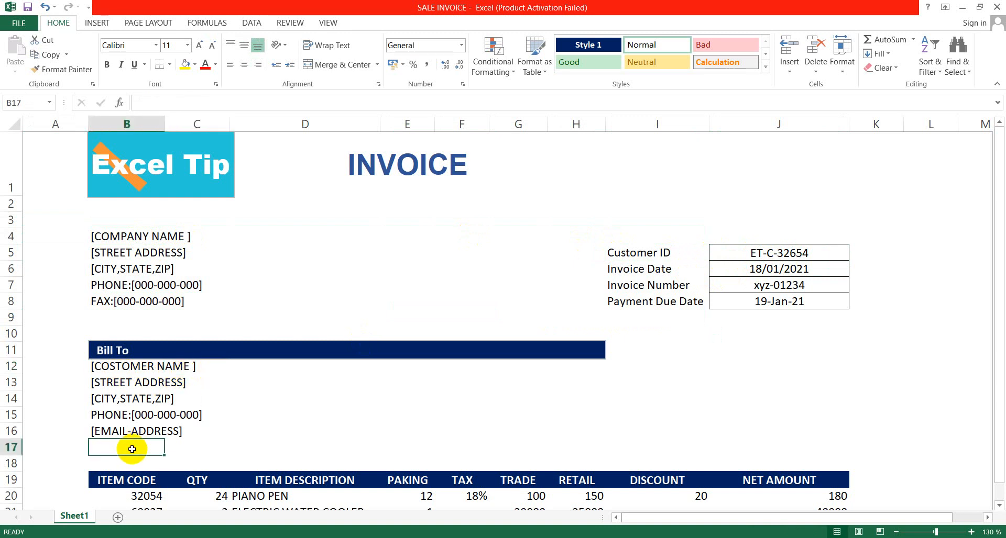
pyautogui.click(154, 366)
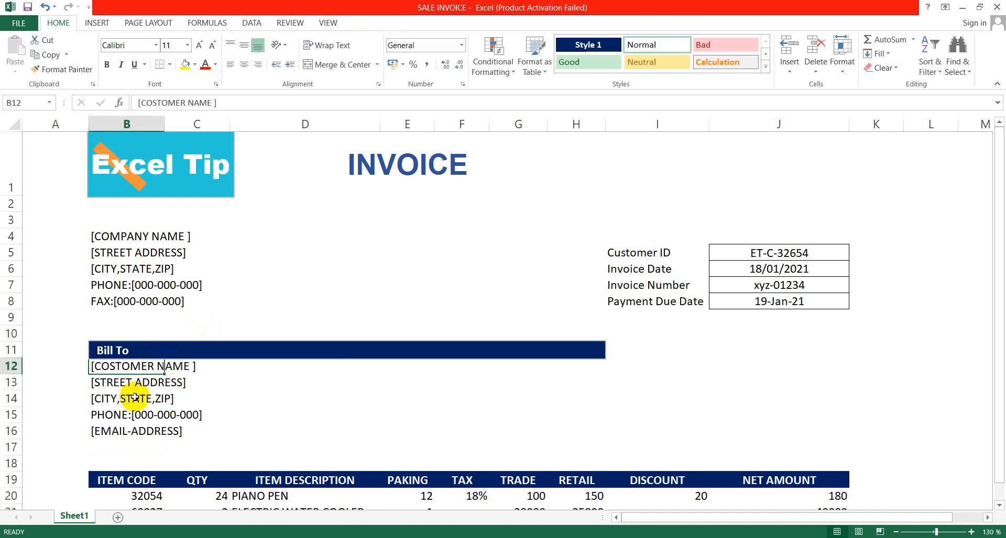
pyautogui.click(135, 385)
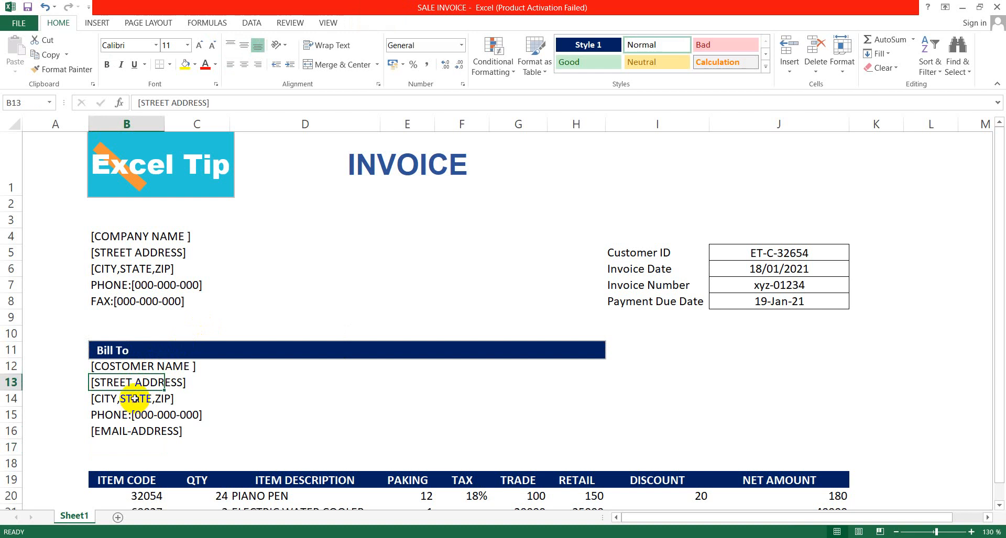
pyautogui.click(128, 415)
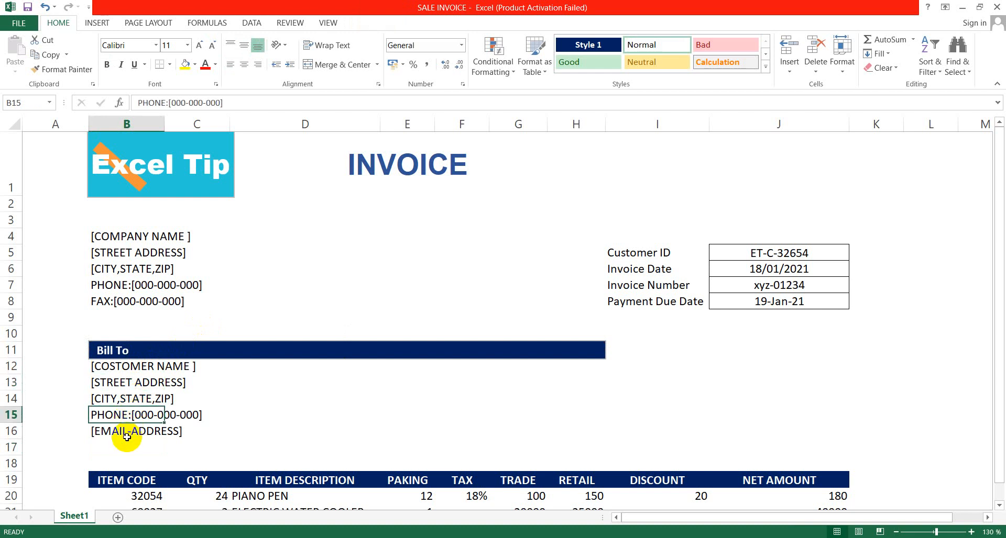
pyautogui.moveTo(127, 435); pyautogui.dragTo(212, 431)
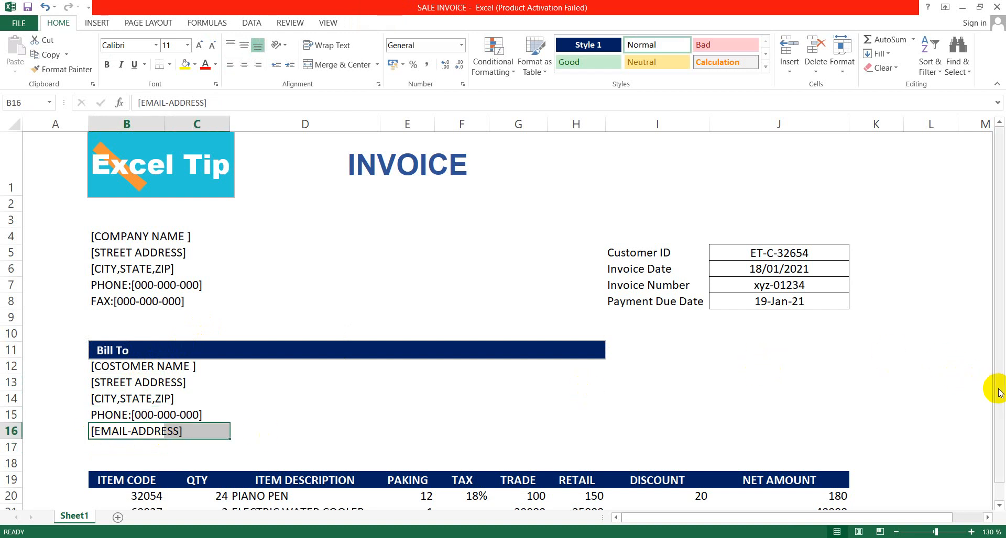
# - Look over the item table starting at row 19 and examine the item codes in cells B20 and B21
pyautogui.moveTo(998, 390); pyautogui.dragTo(1001, 451)
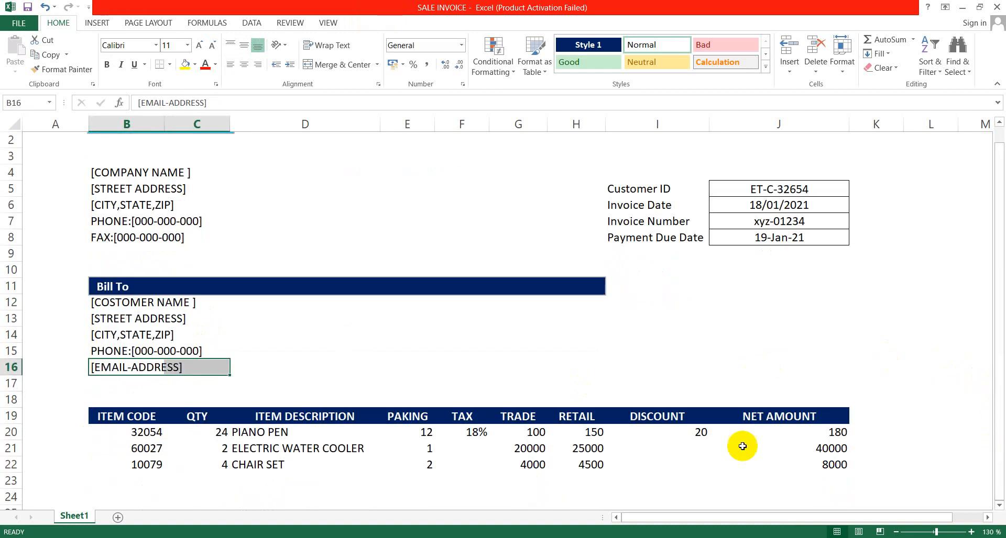
pyautogui.click(96, 416)
pyautogui.moveTo(96, 417); pyautogui.dragTo(447, 461)
pyautogui.click(146, 368)
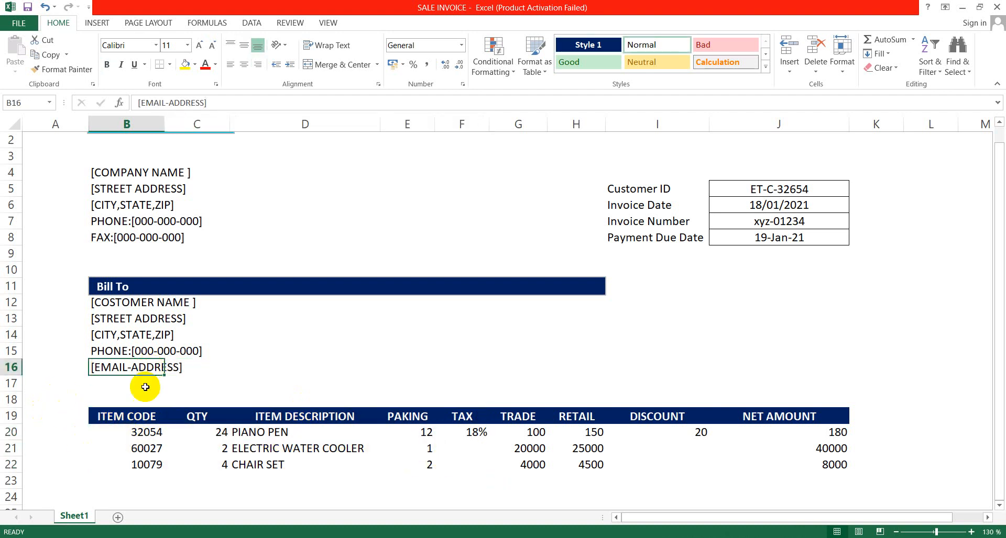
pyautogui.click(144, 432)
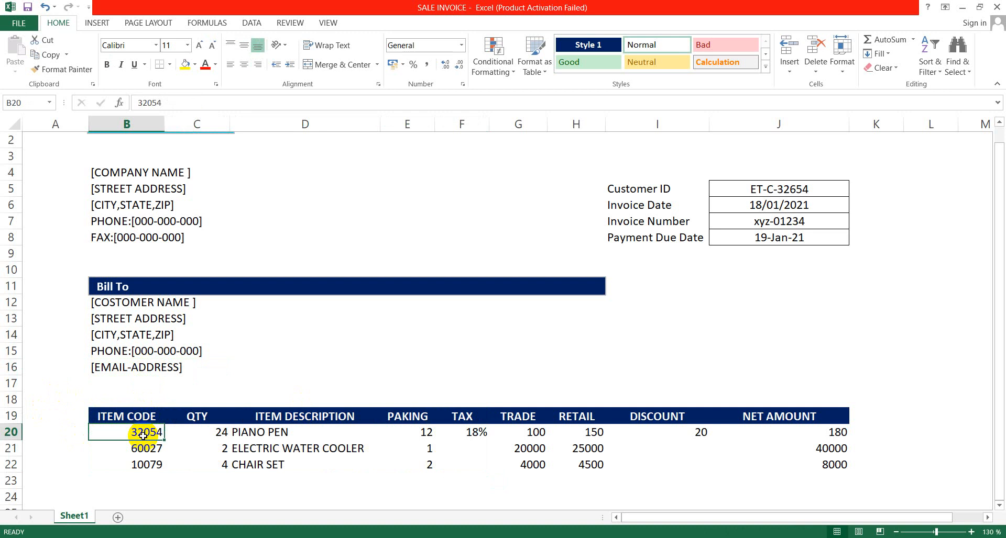
pyautogui.click(142, 448)
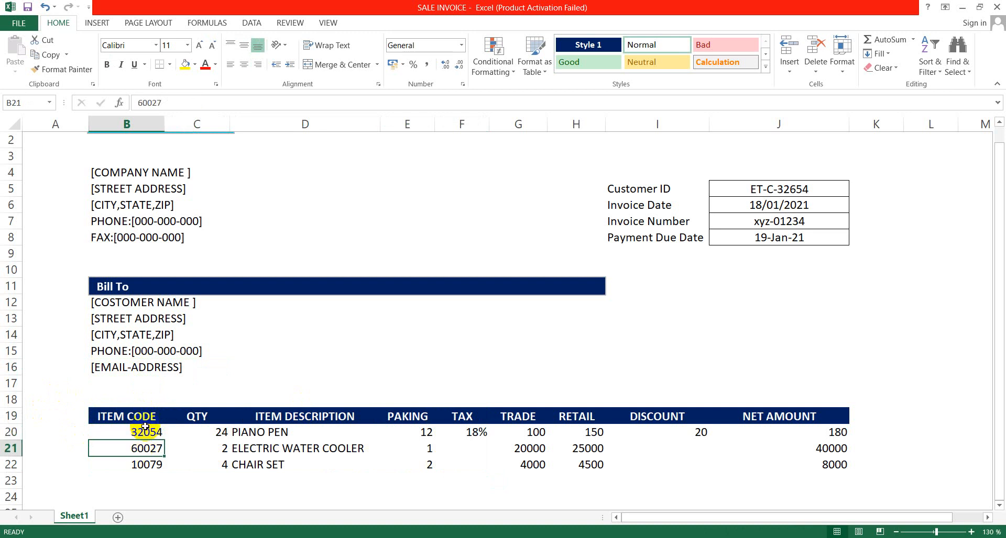
pyautogui.click(146, 432)
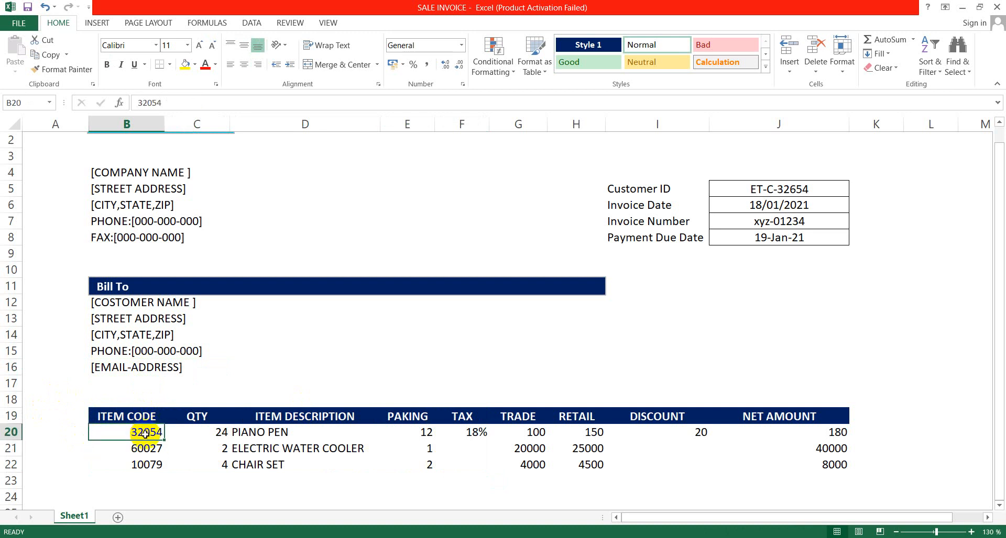
# - Examine the quantities in C20:C22 and the matching item descriptions in D20:D22
pyautogui.click(214, 433)
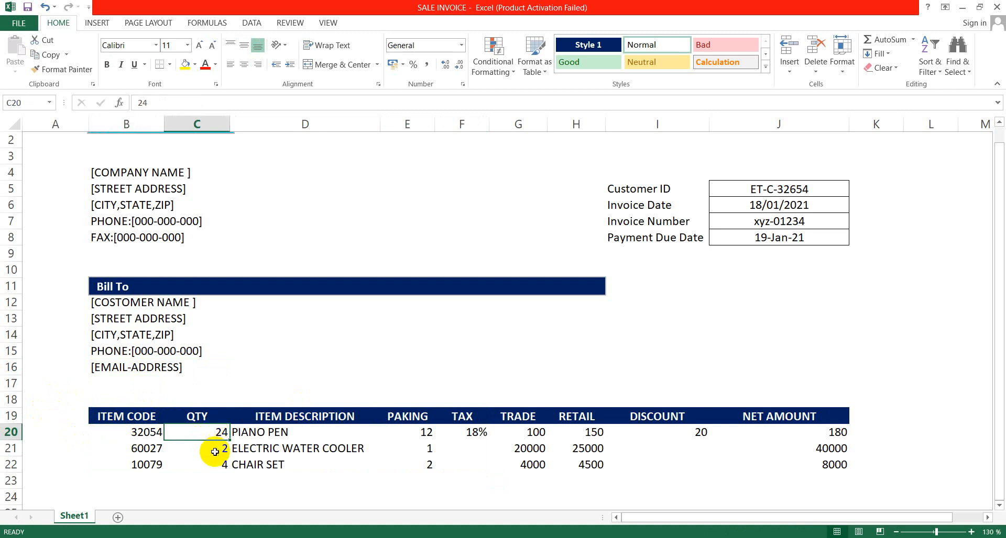
pyautogui.click(213, 450)
pyautogui.click(213, 463)
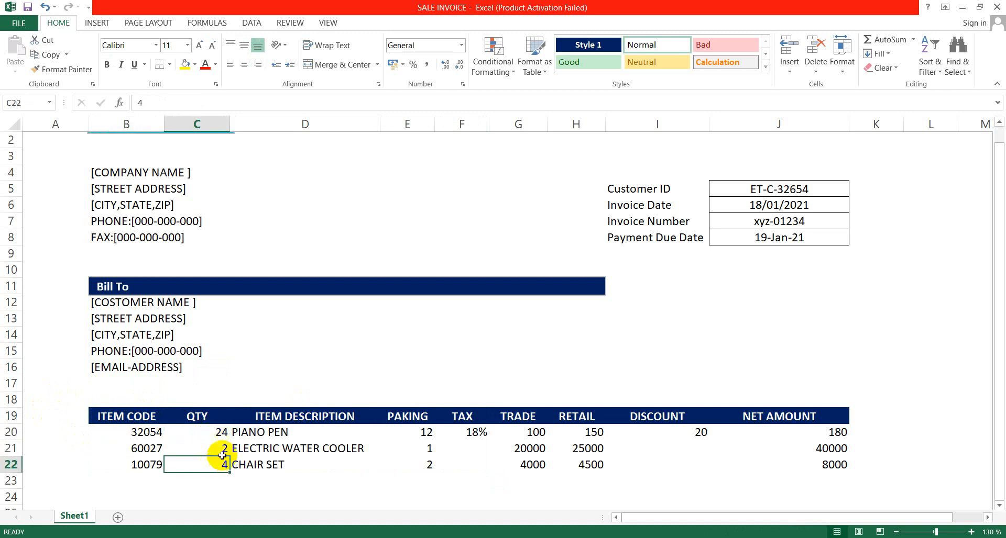
pyautogui.click(256, 432)
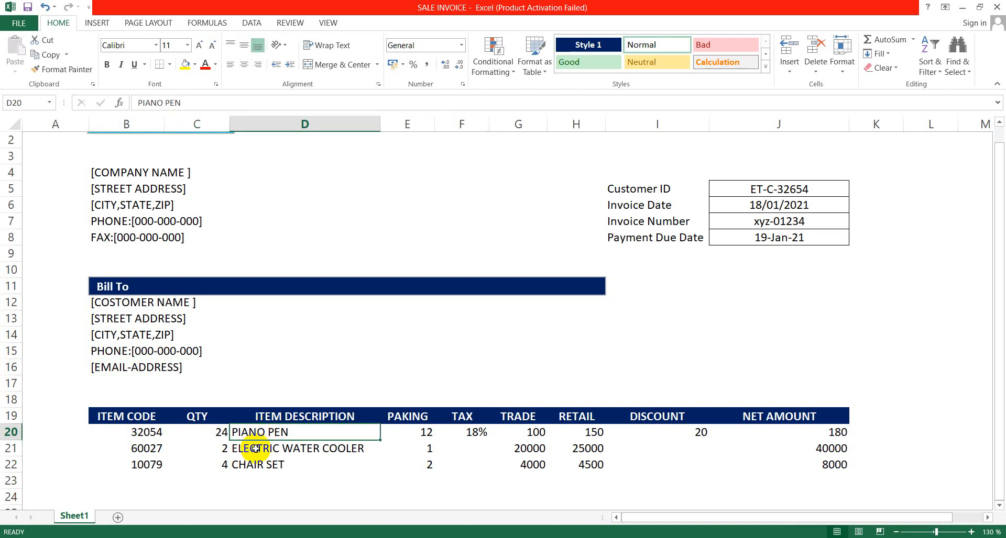
pyautogui.click(255, 449)
pyautogui.click(250, 466)
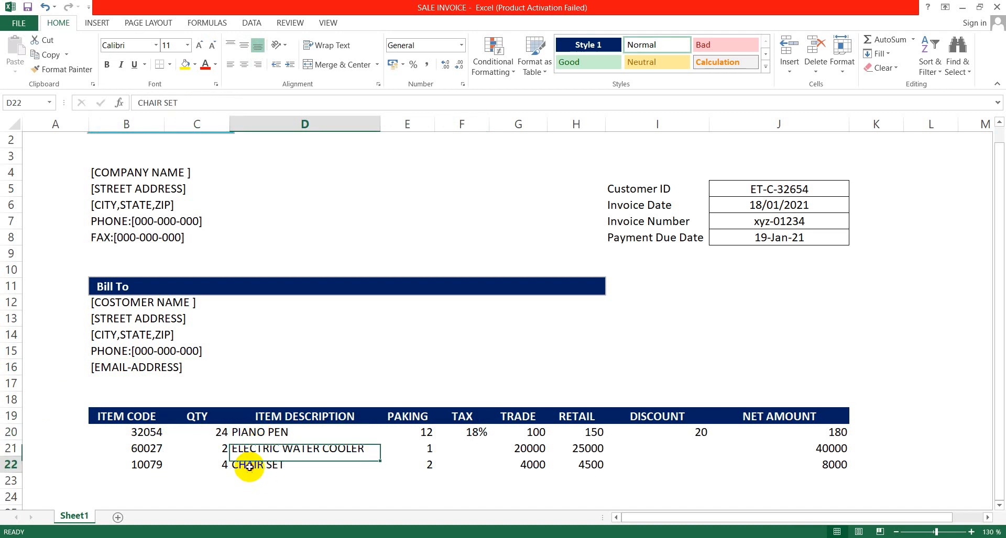
pyautogui.click(257, 447)
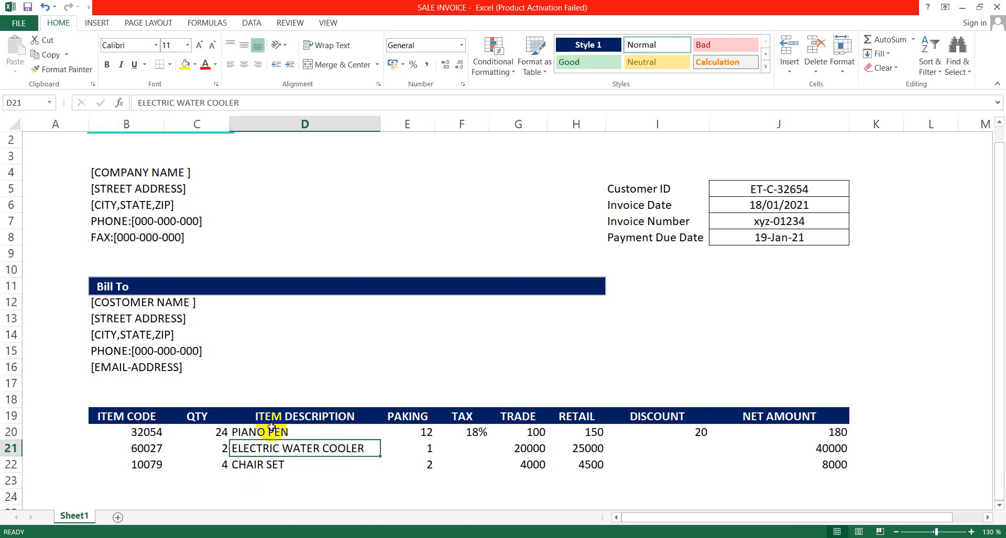
pyautogui.click(270, 427)
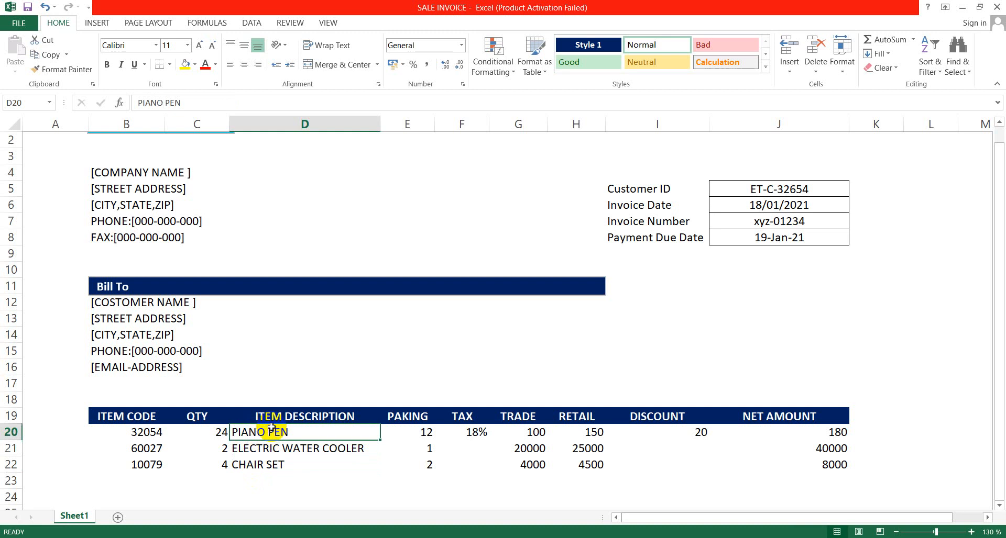
# - Compare the PAKING values with the quantities for the piano pen and electric water cooler in rows 20 and 21
pyautogui.click(402, 436)
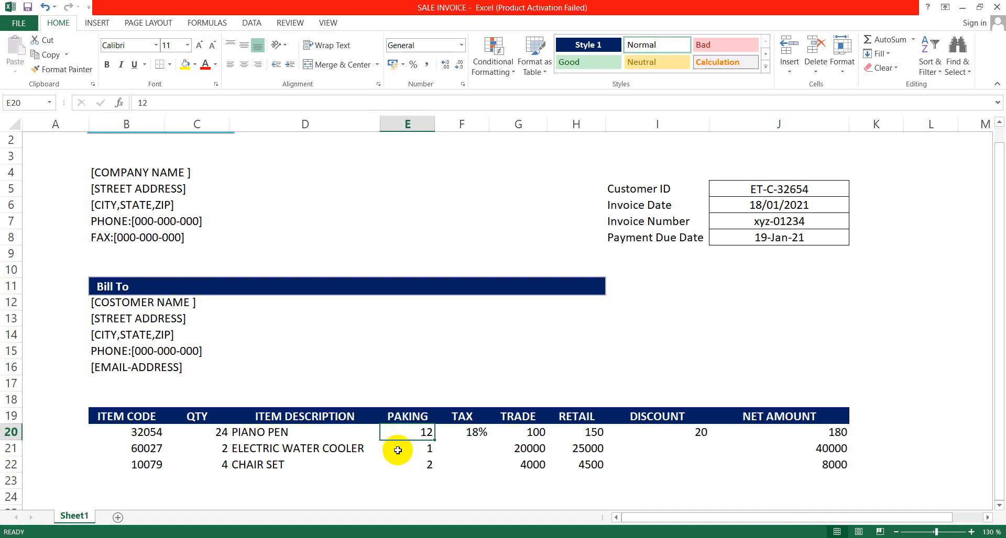
pyautogui.click(404, 449)
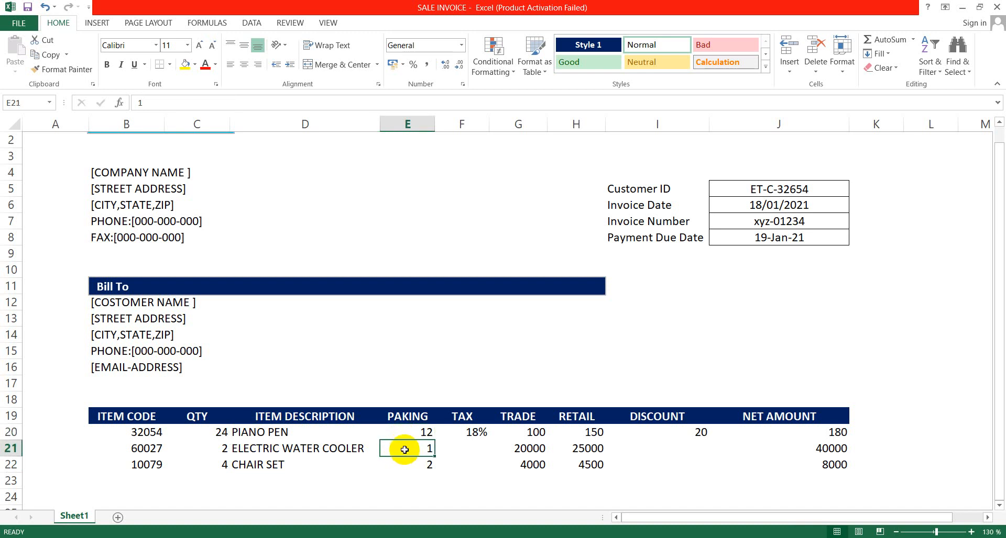
pyautogui.click(408, 434)
pyautogui.keyDown('shift'); pyautogui.click(286, 431); pyautogui.keyUp('shift')
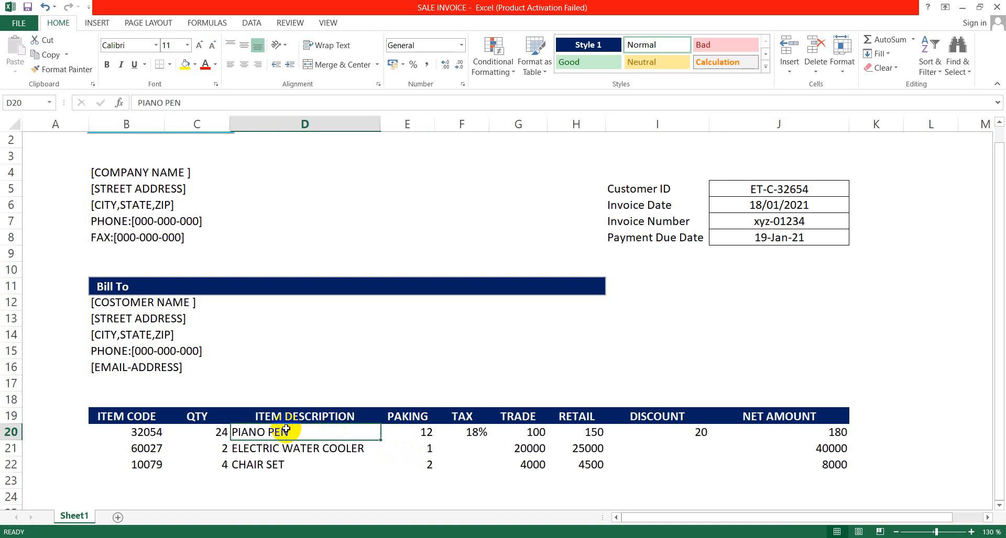
pyautogui.click(397, 435)
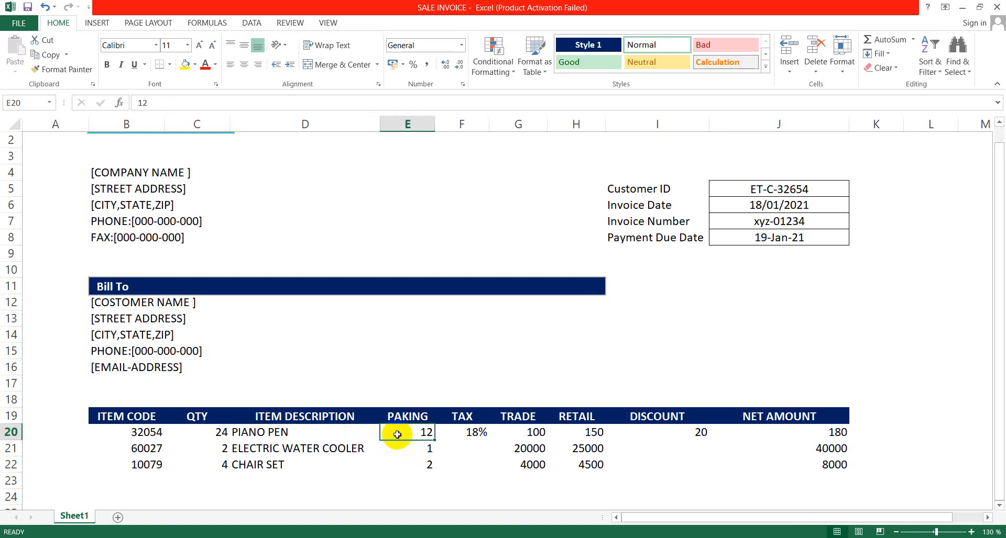
pyautogui.click(214, 435)
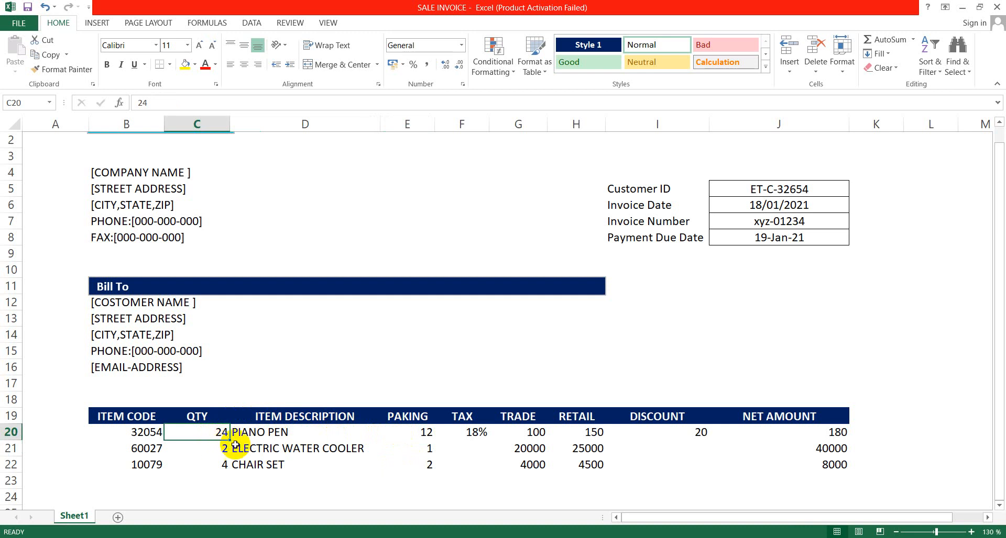
pyautogui.click(406, 436)
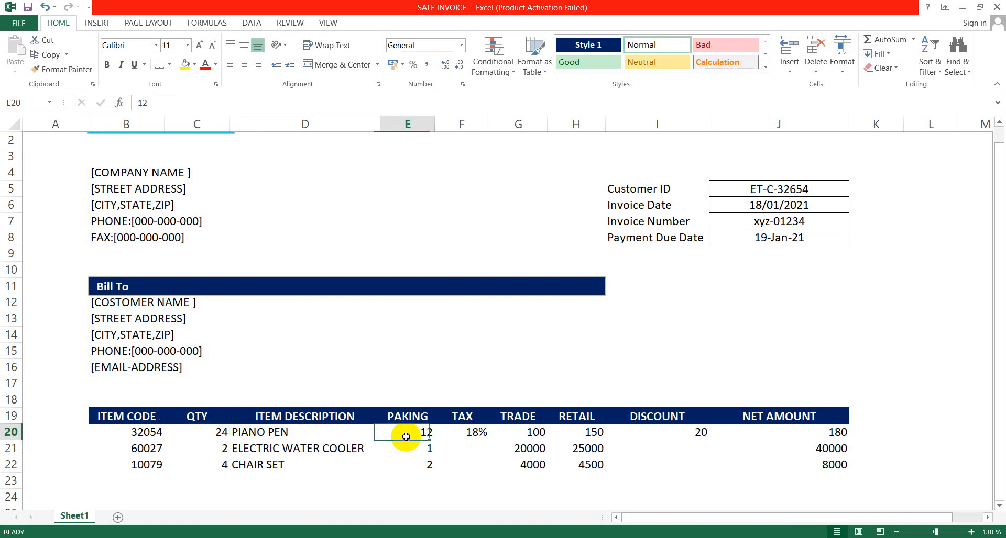
pyautogui.click(360, 452)
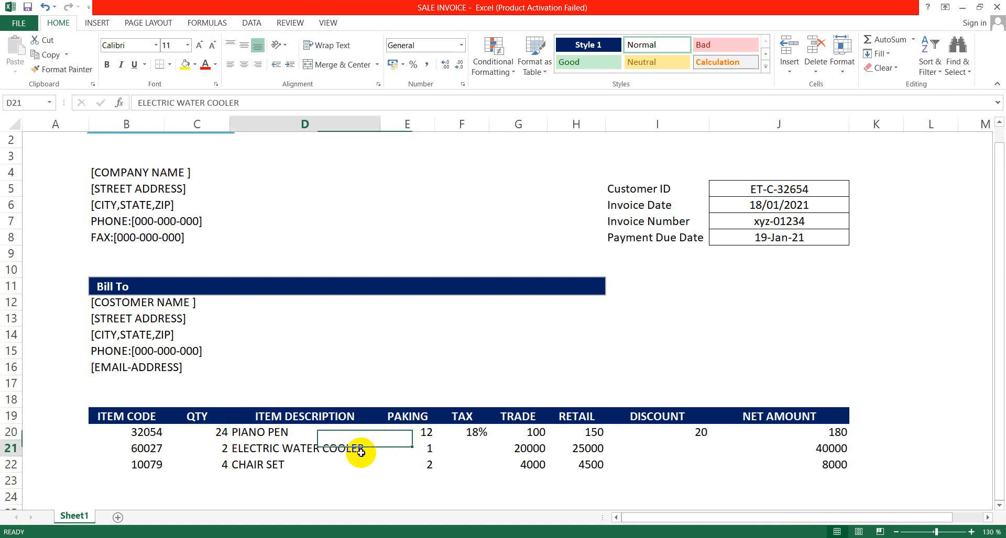
pyautogui.click(419, 450)
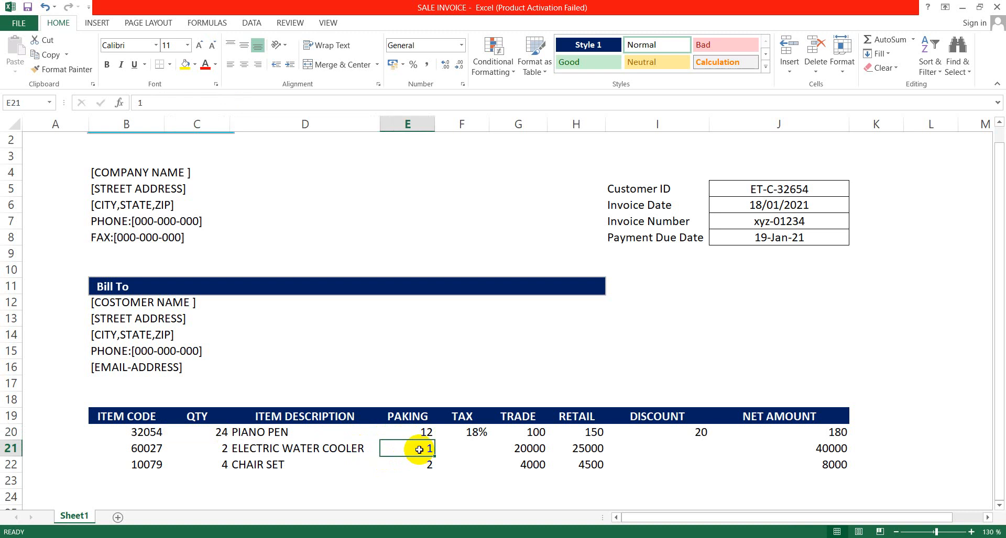
pyautogui.click(209, 451)
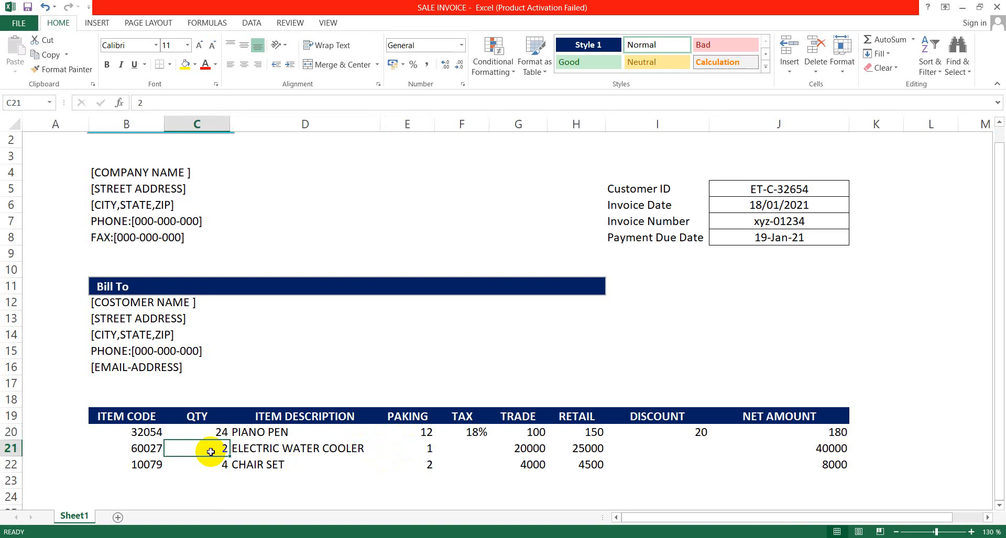
pyautogui.click(417, 438)
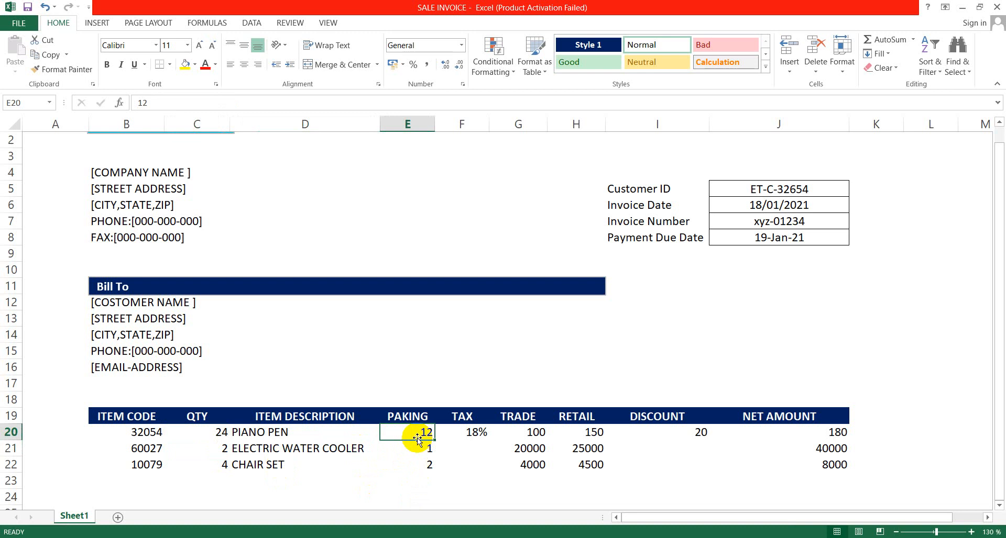
# - Examine the trade prices of the piano pen and electric water cooler, then the piano pen's retail price
pyautogui.click(527, 436)
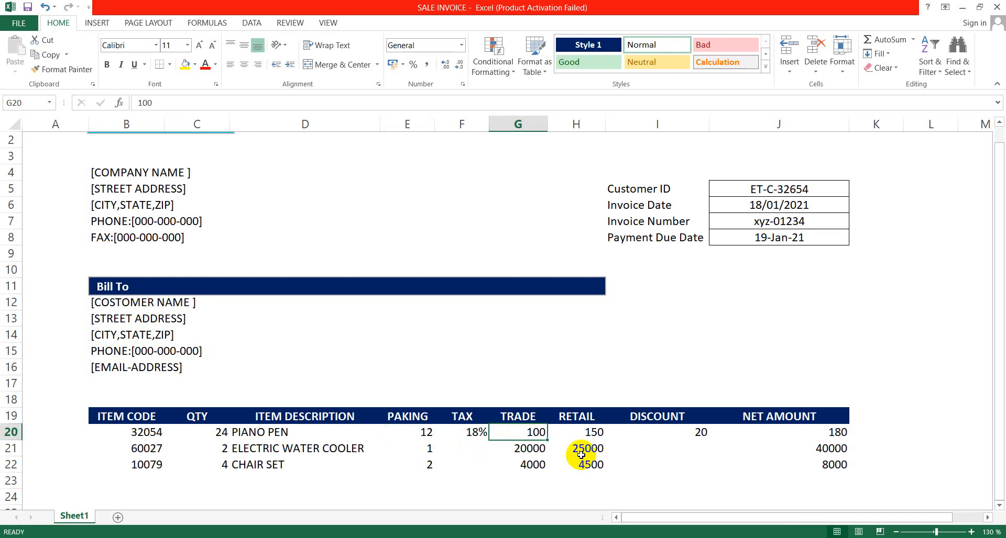
pyautogui.click(523, 448)
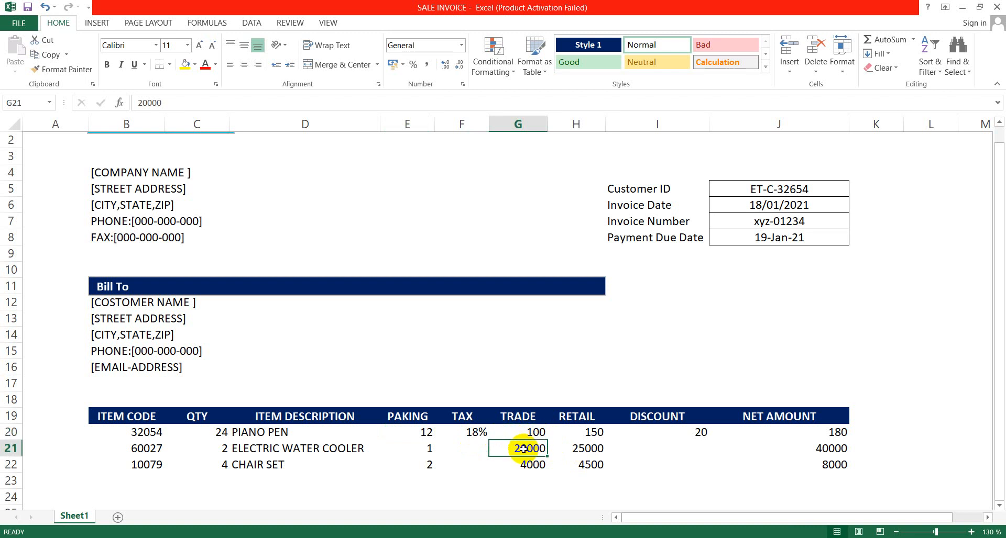
pyautogui.click(529, 433)
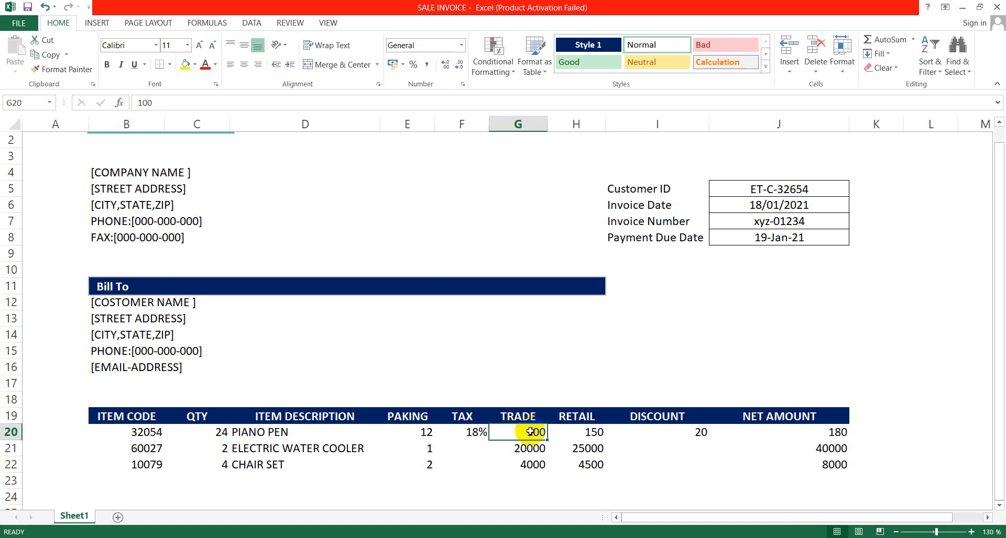
pyautogui.click(567, 433)
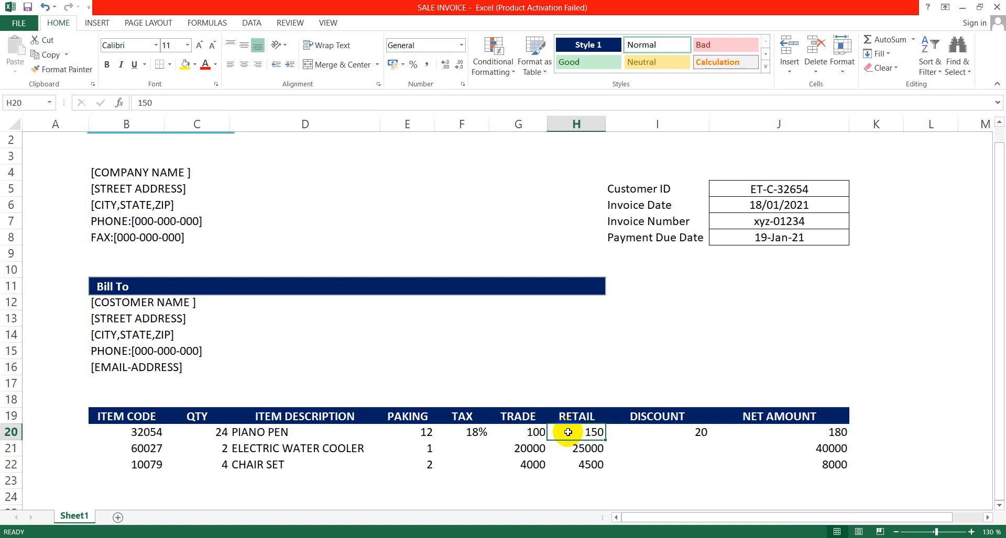
# - Compare the piano pen's trade price in G20 with its retail price in H20
pyautogui.hotkey('ctrl', 'c')
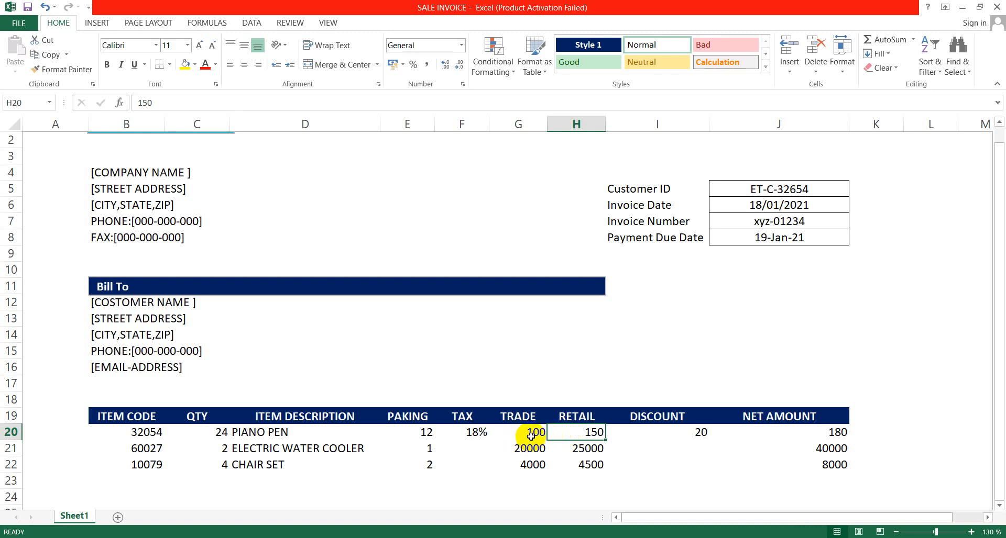
pyautogui.click(531, 436)
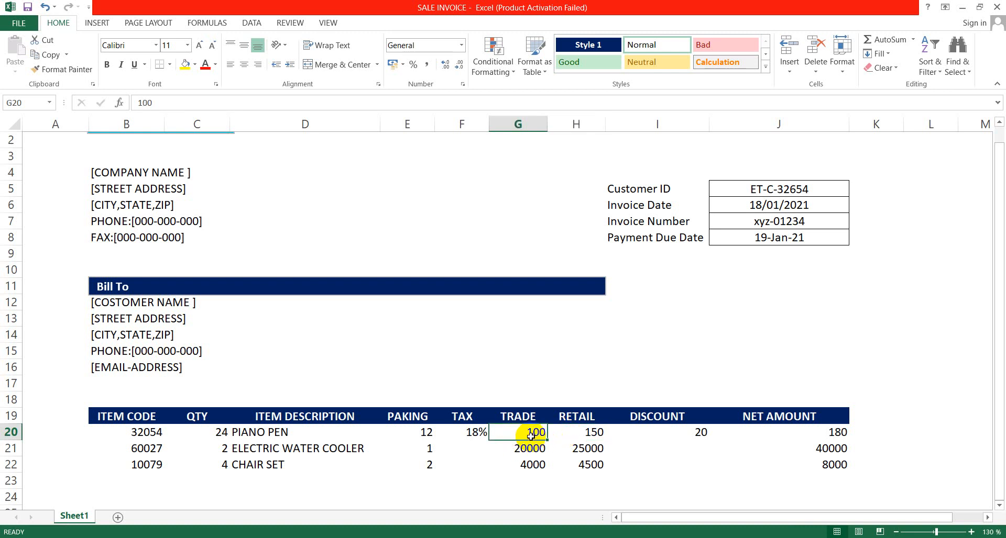
pyautogui.click(576, 431)
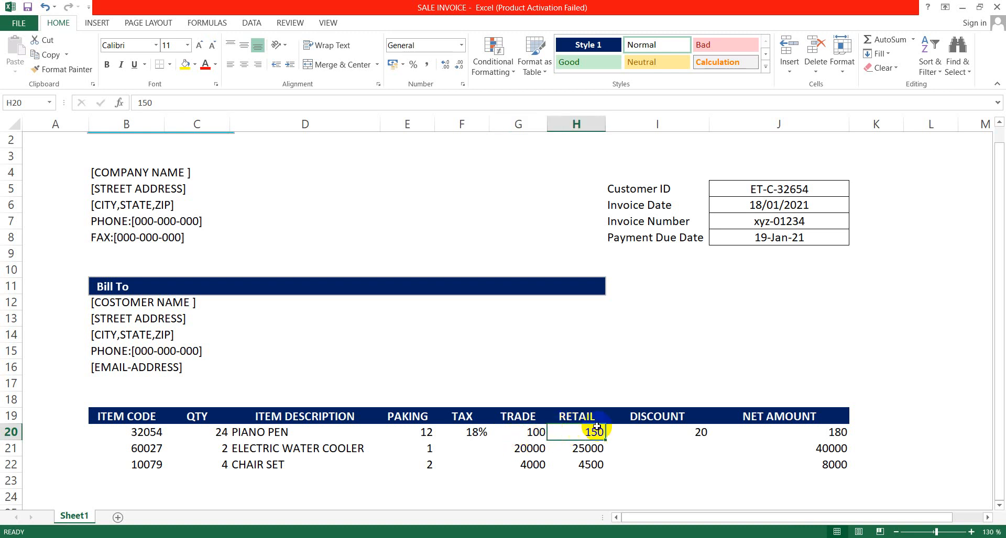
# - Examine the DISCOUNT cells of the piano pen and the electric water cooler in I20 and I21
pyautogui.click(655, 431)
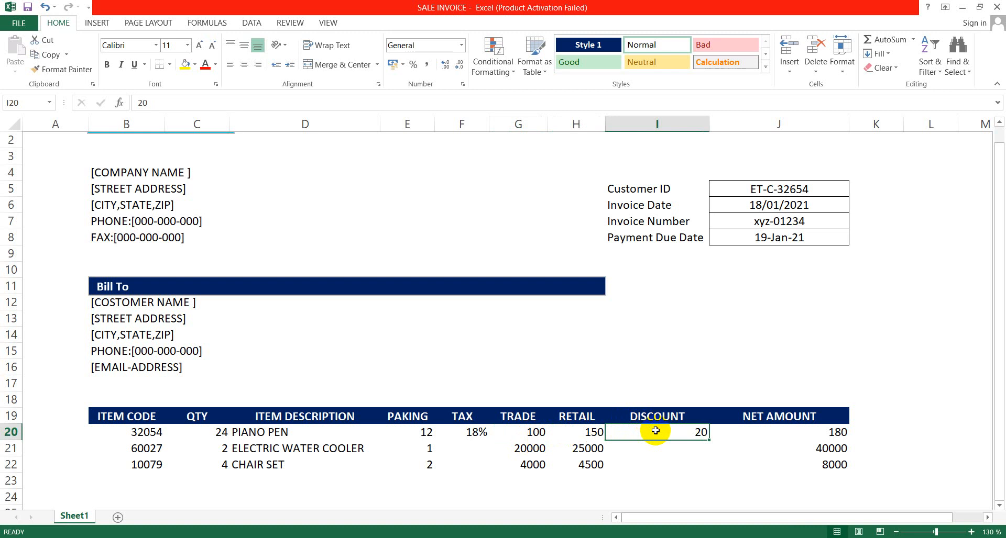
pyautogui.click(669, 454)
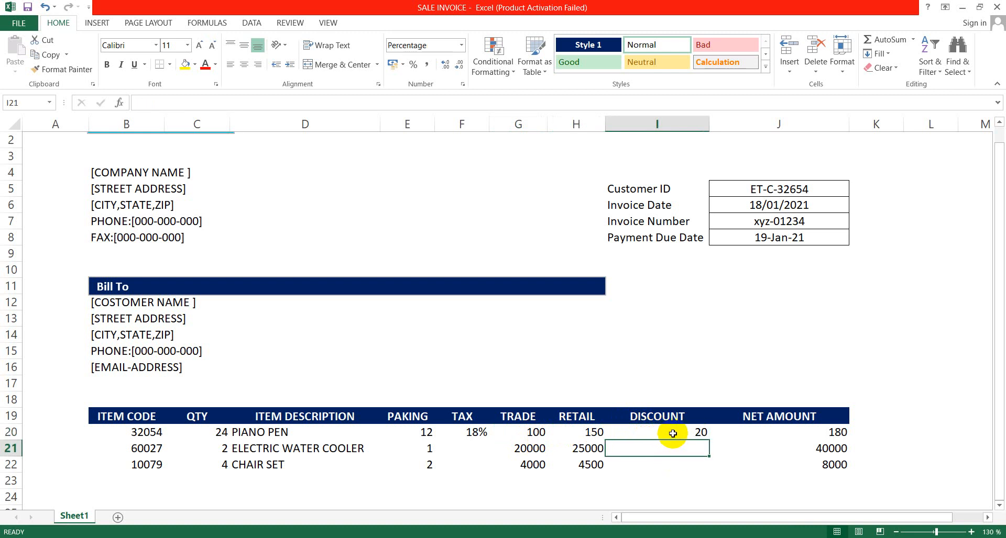
pyautogui.click(672, 436)
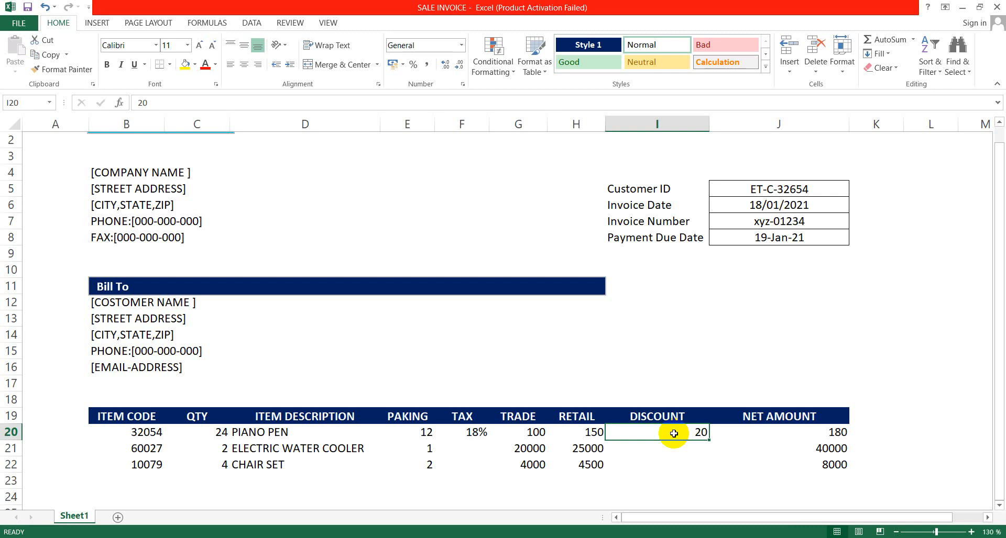
pyautogui.click(684, 450)
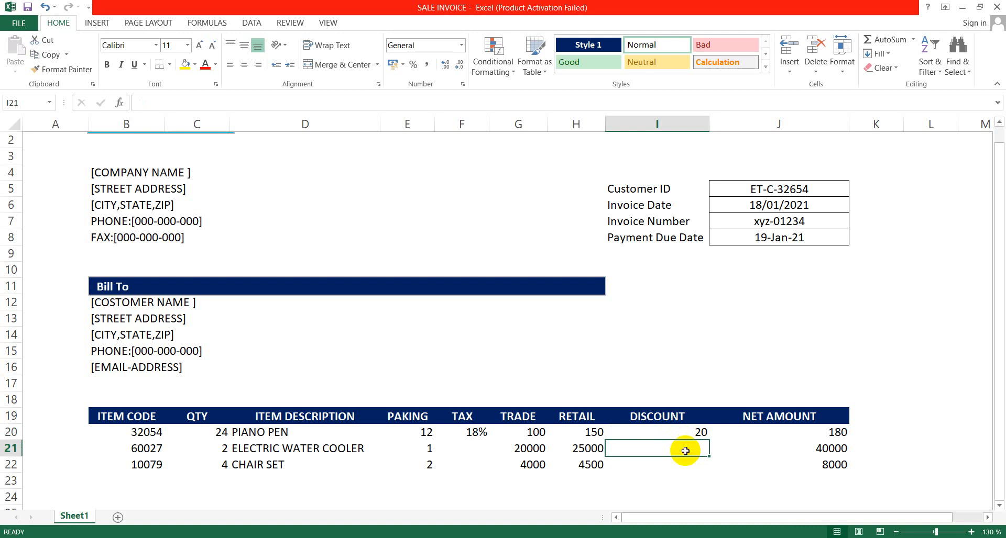
pyautogui.click(680, 436)
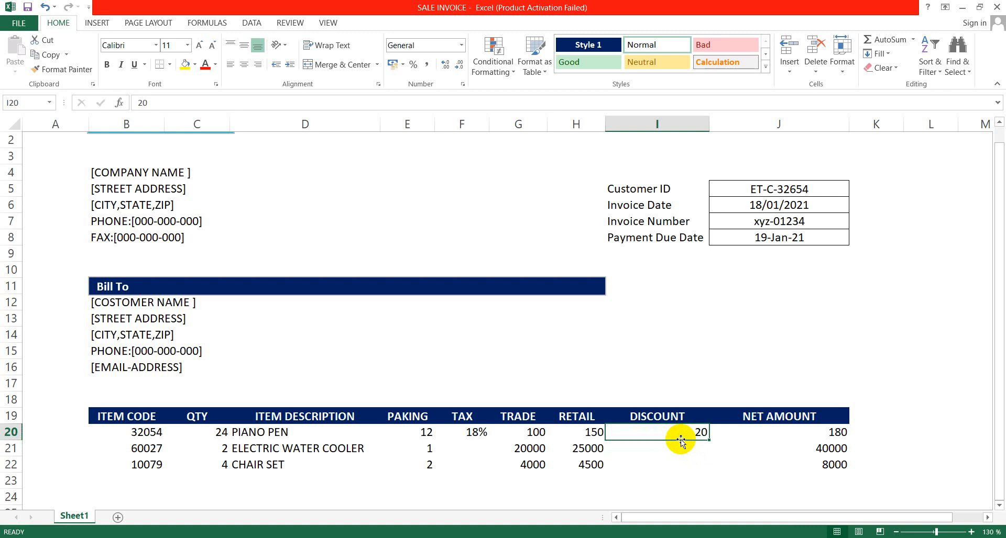
pyautogui.click(680, 451)
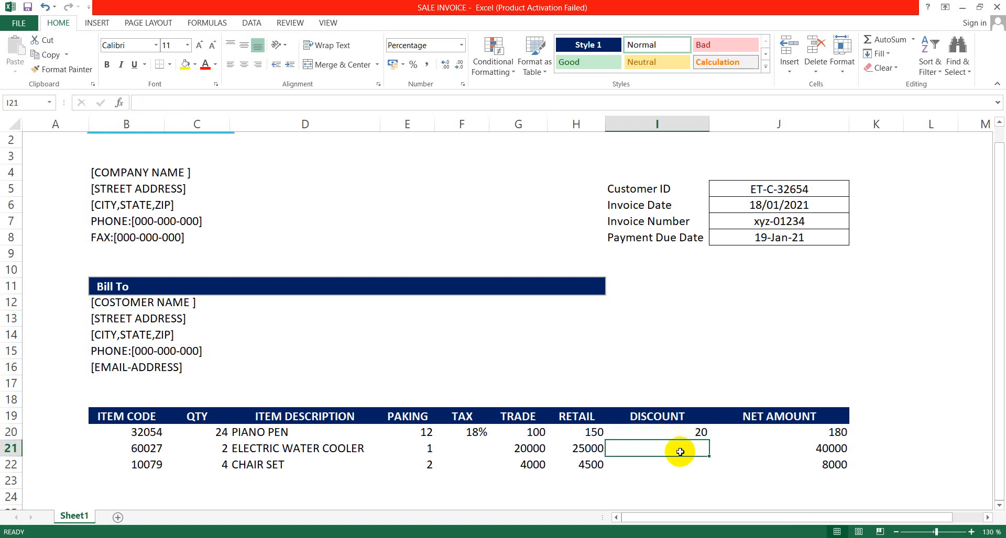
pyautogui.click(690, 429)
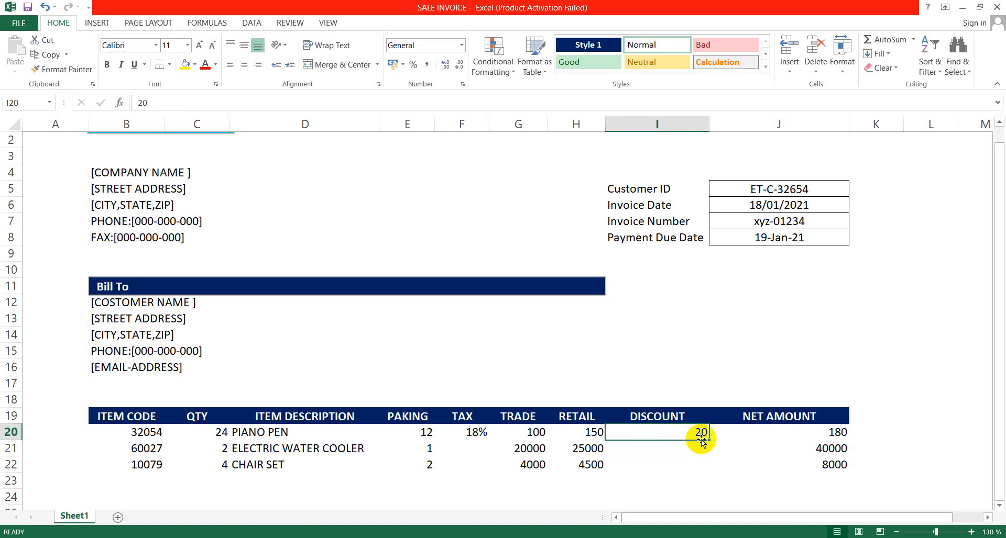
# - Clear the net amounts of all three items in J20:J22
pyautogui.click(758, 429)
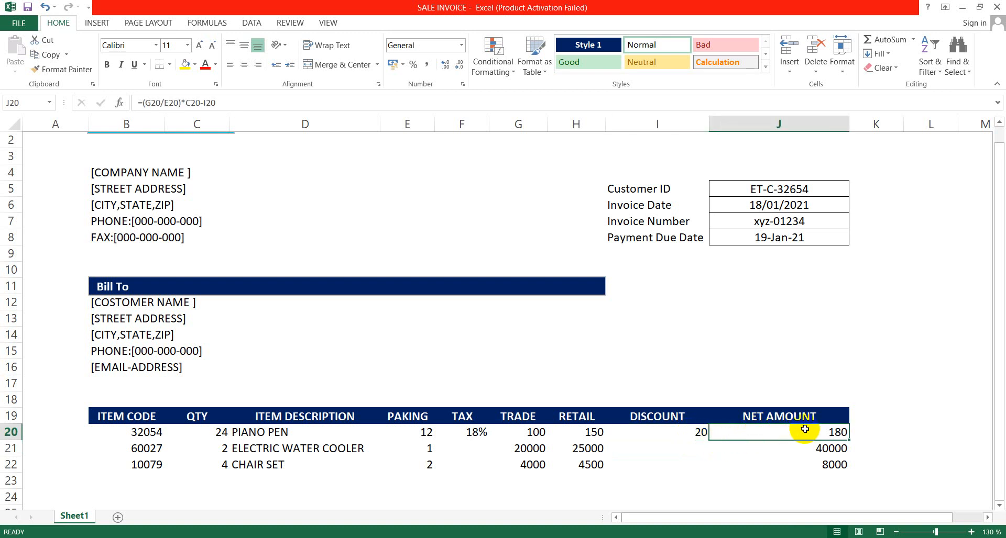
pyautogui.moveTo(804, 430); pyautogui.dragTo(804, 461)
pyautogui.press('Delete')
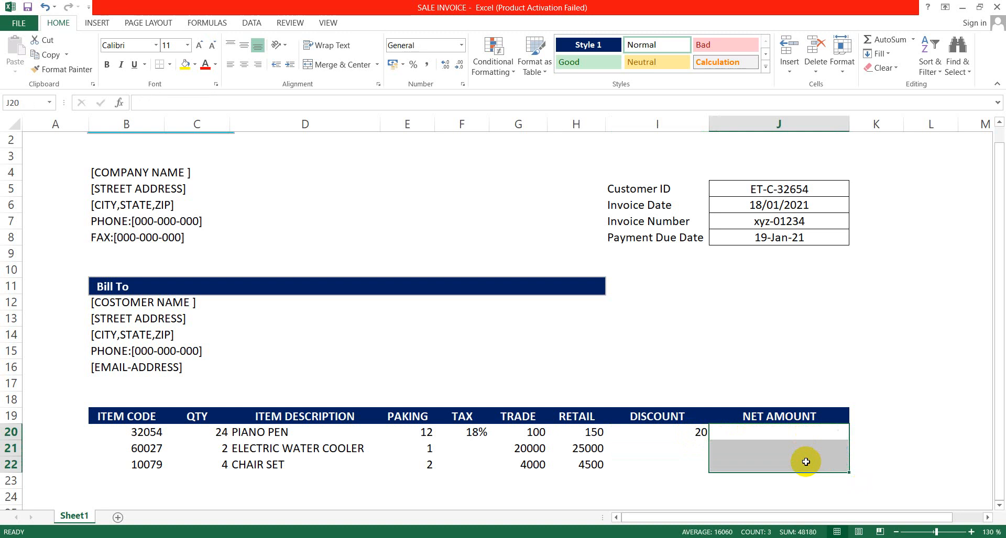
# - Calculate the piano pen's net amount in J20 with the formula =(G20/E20)*C20-I20
pyautogui.click(823, 431)
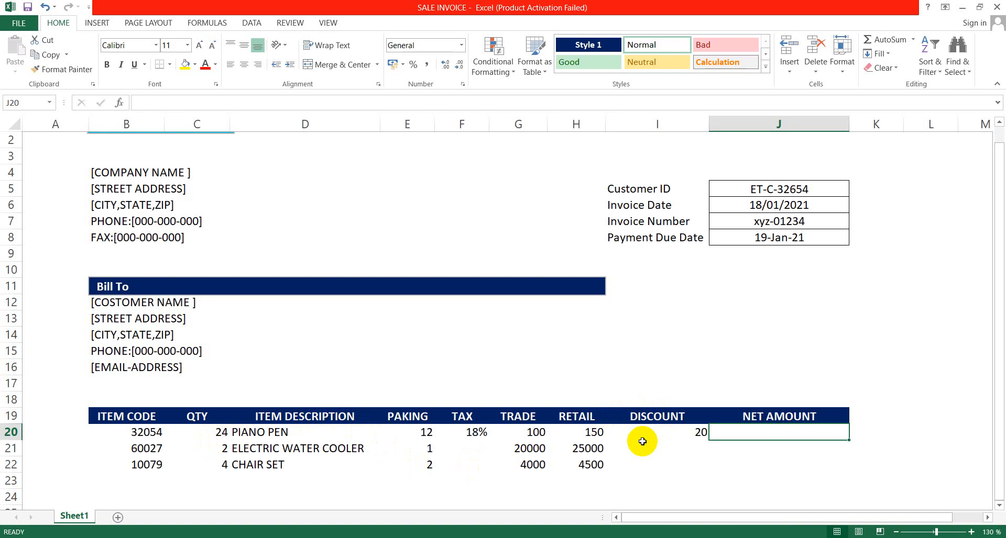
pyautogui.write('=')
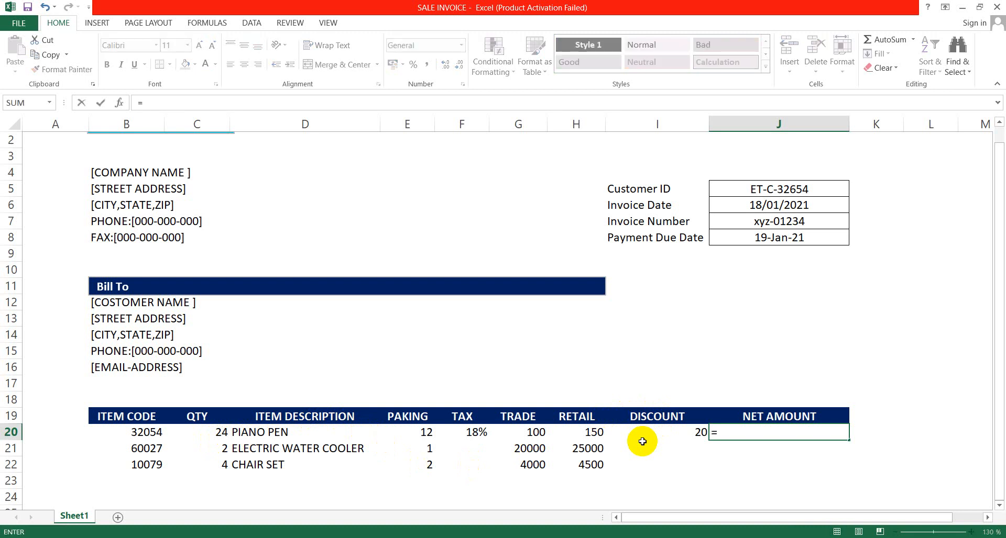
pyautogui.write('(')
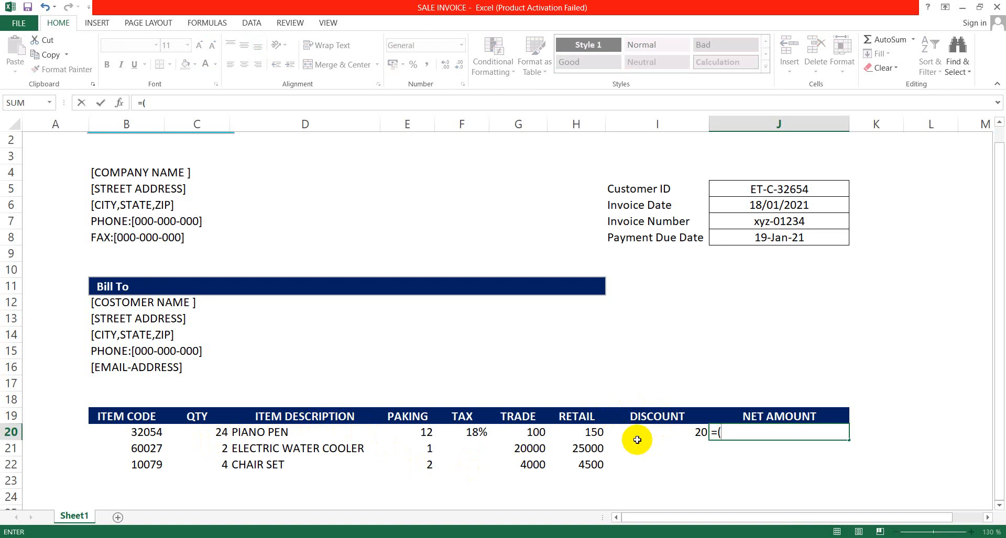
pyautogui.click(524, 436)
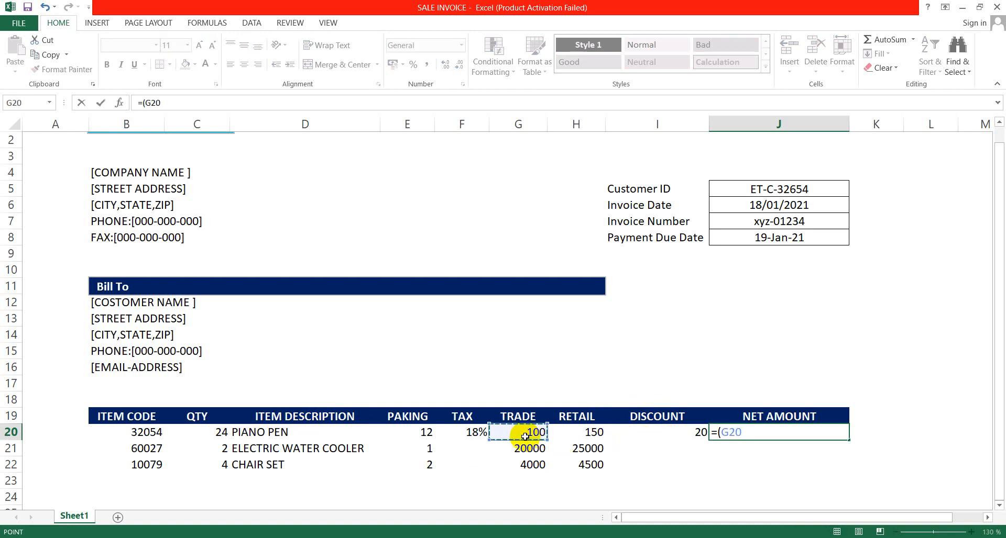
pyautogui.write('/')
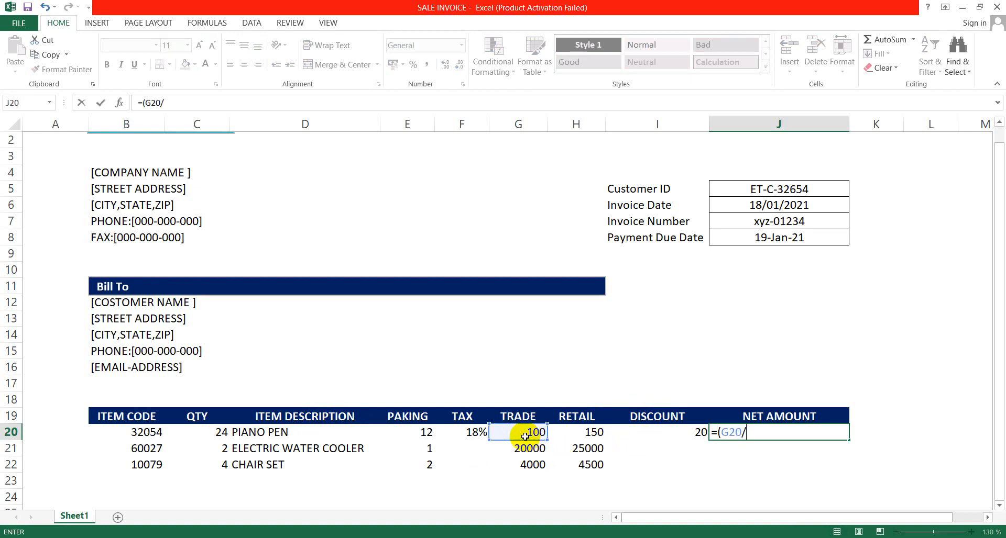
pyautogui.click(413, 432)
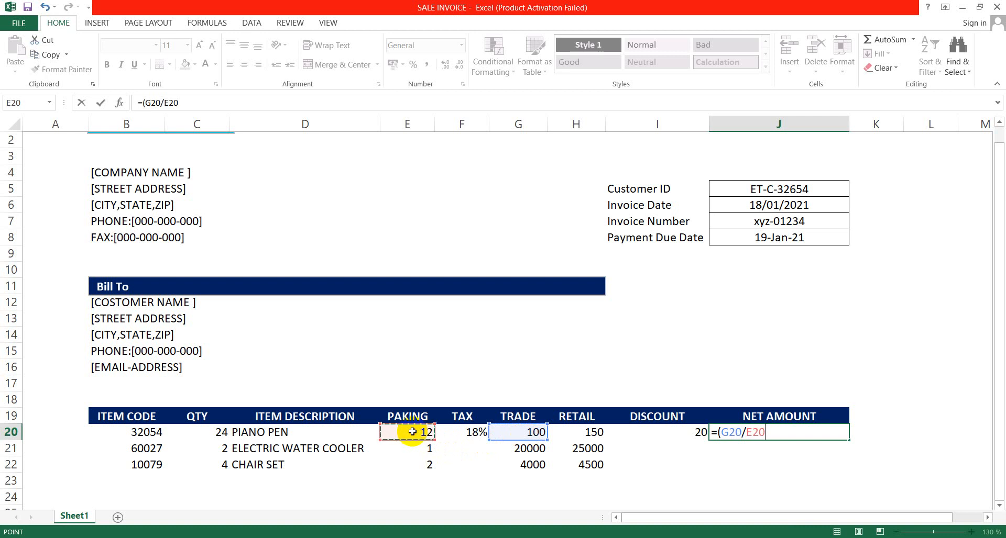
pyautogui.write(')*')
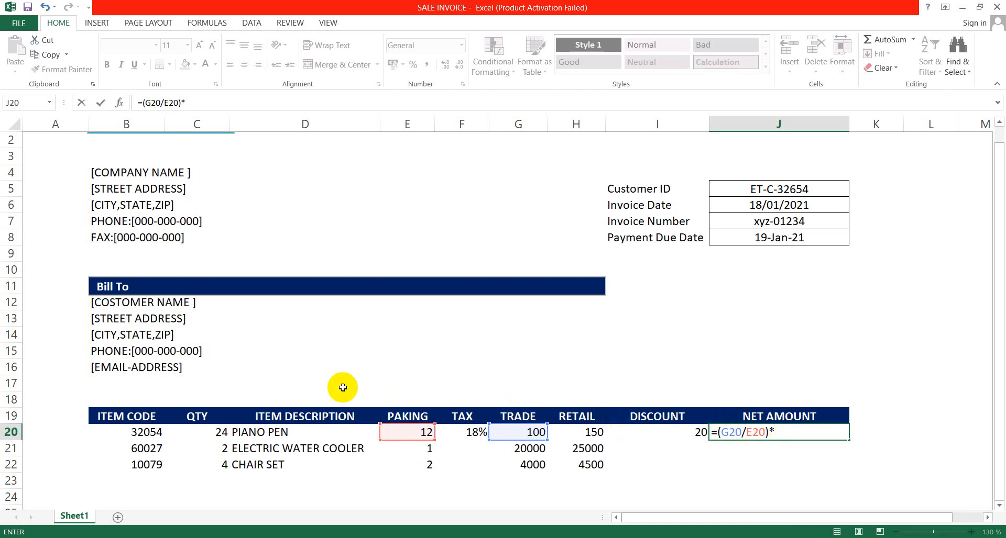
pyautogui.click(222, 431)
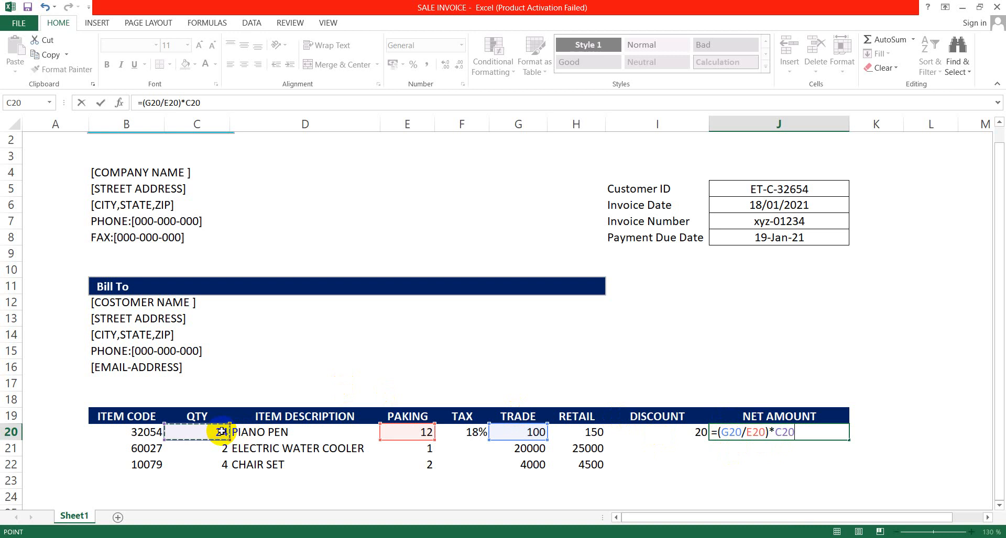
pyautogui.write('-')
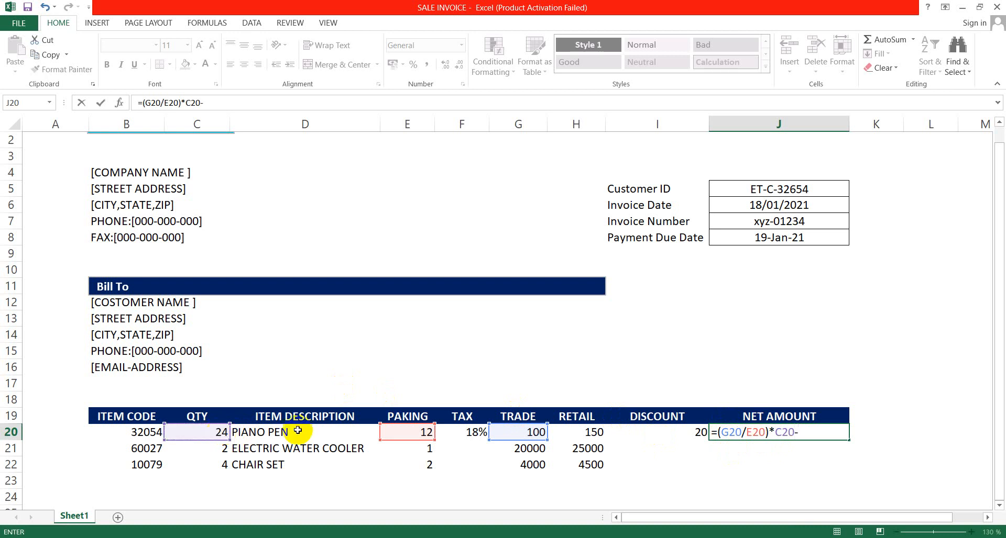
pyautogui.click(660, 431)
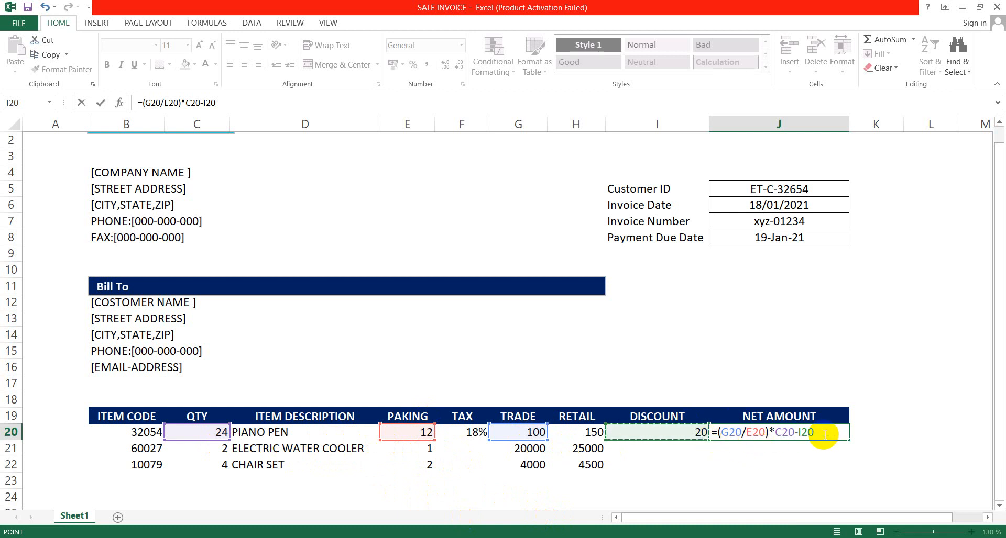
pyautogui.press('Return')
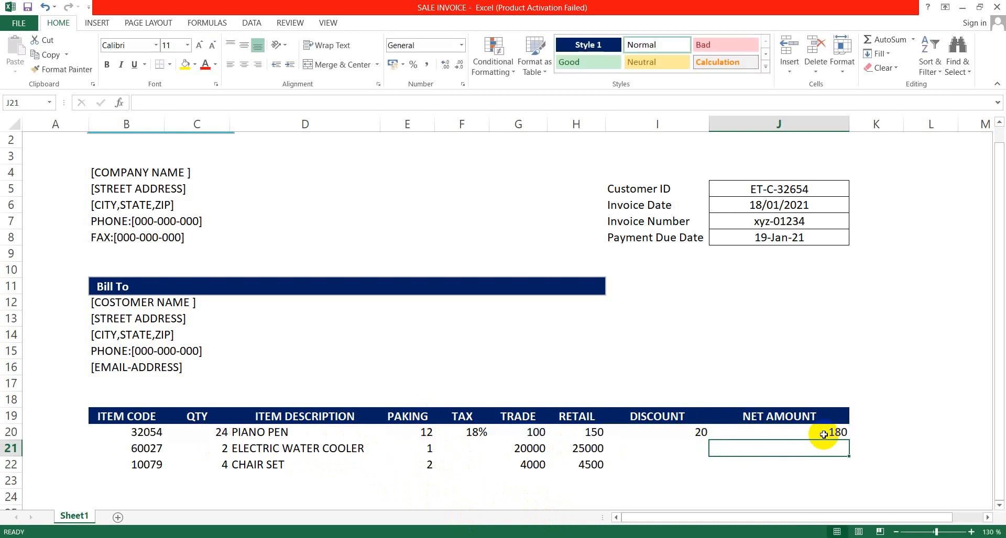
# - Clear cell J20 and rebuild its net amount formula as =(G20/E20)*C20-I20
pyautogui.click(823, 435)
pyautogui.press('Delete')
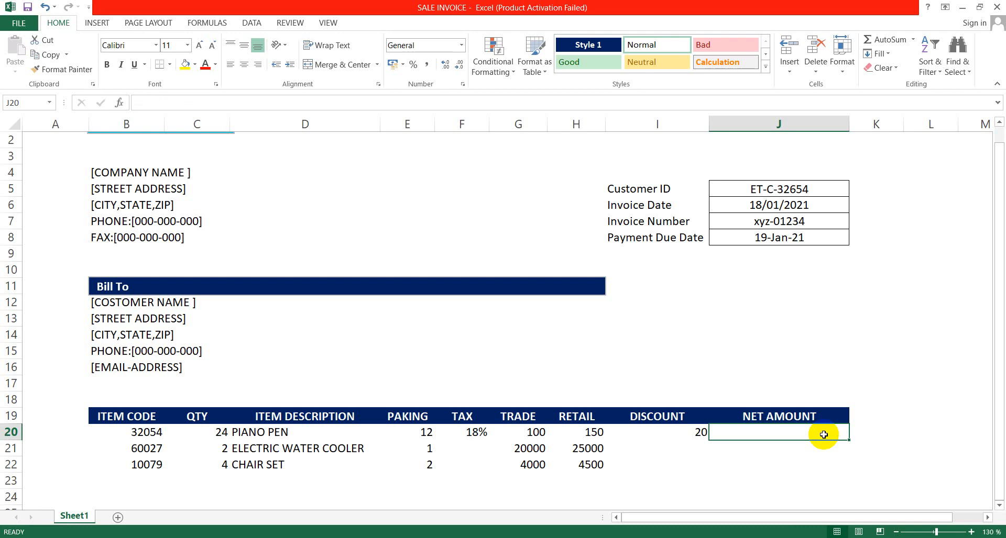
pyautogui.write('=(')
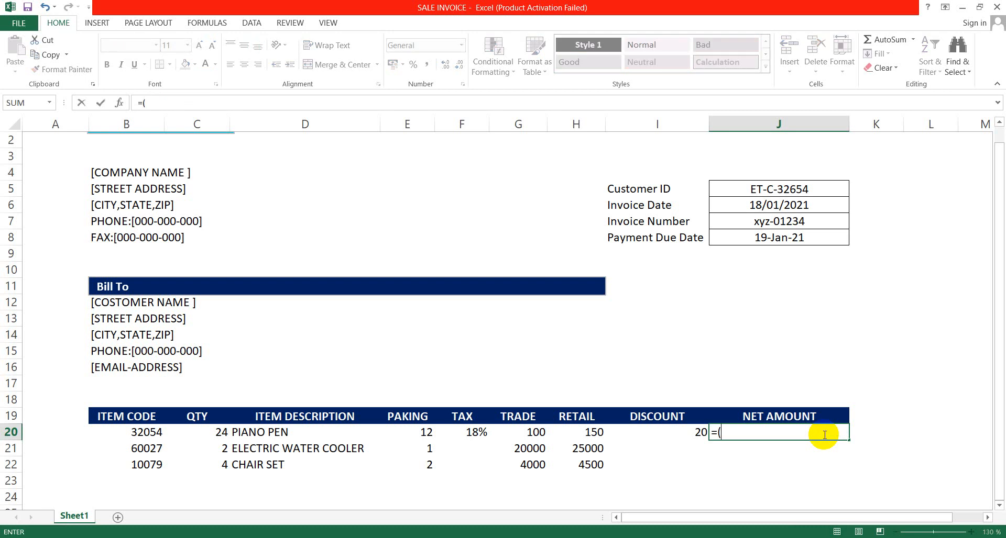
pyautogui.click(524, 428)
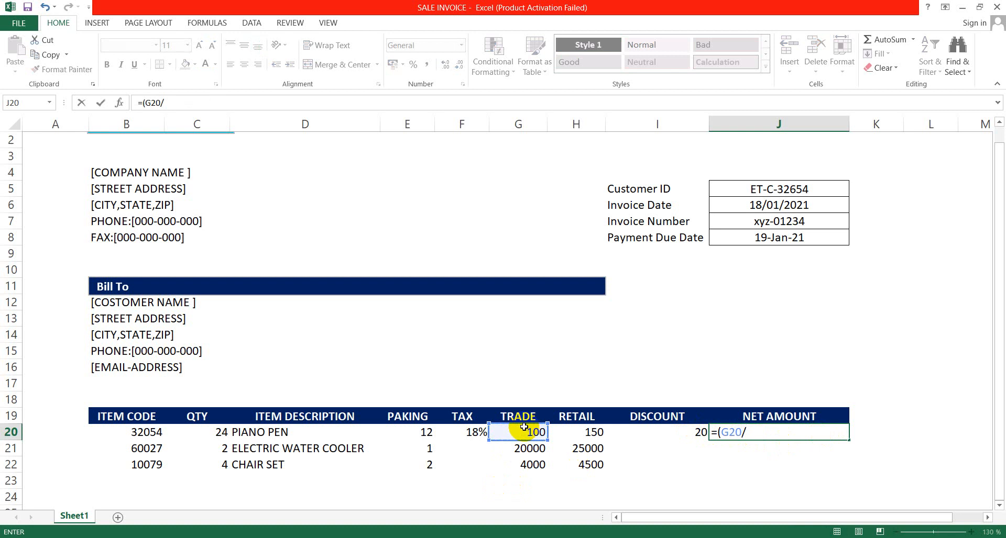
pyautogui.write('/')
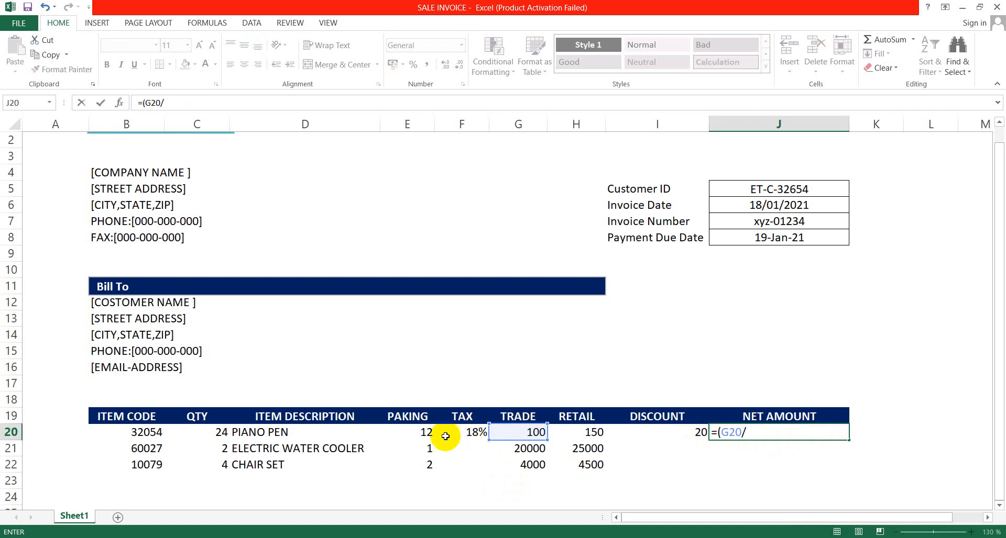
pyautogui.click(392, 430)
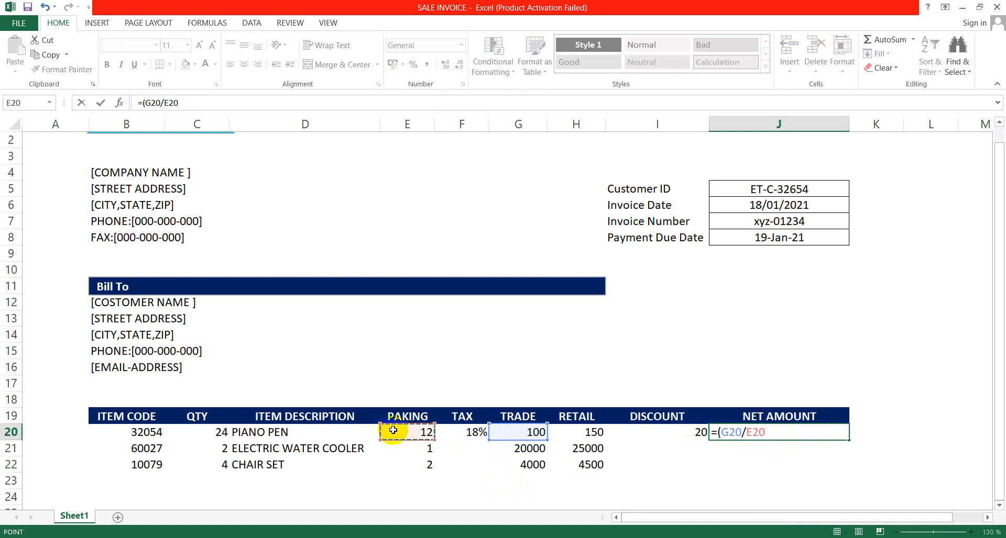
pyautogui.write(')*')
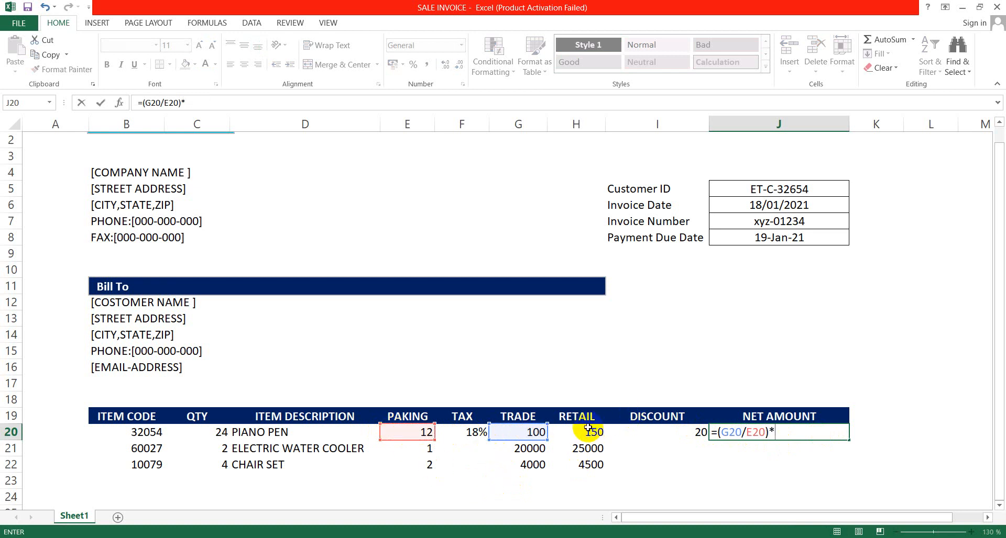
pyautogui.click(212, 437)
pyautogui.write('-')
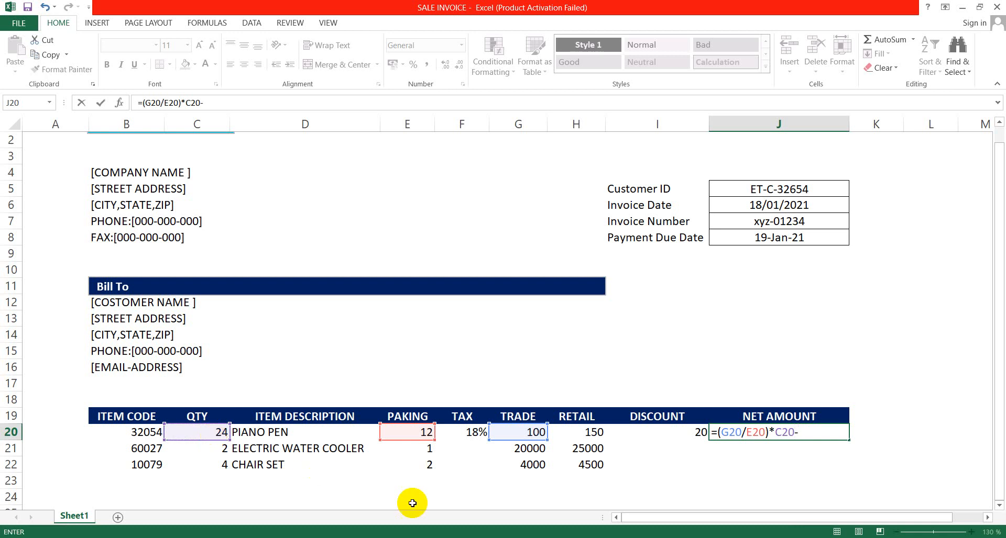
pyautogui.click(638, 427)
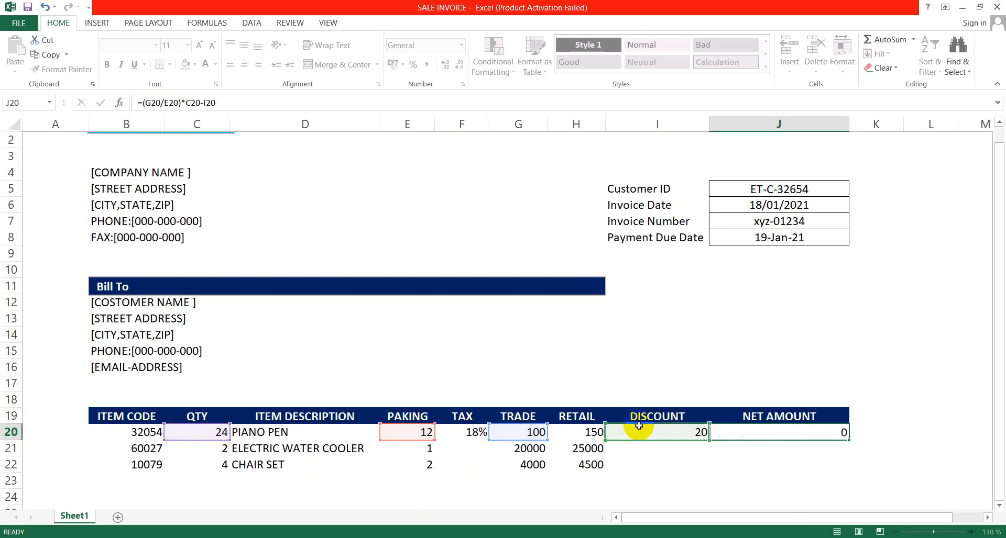
pyautogui.press('Return')
pyautogui.click(684, 448)
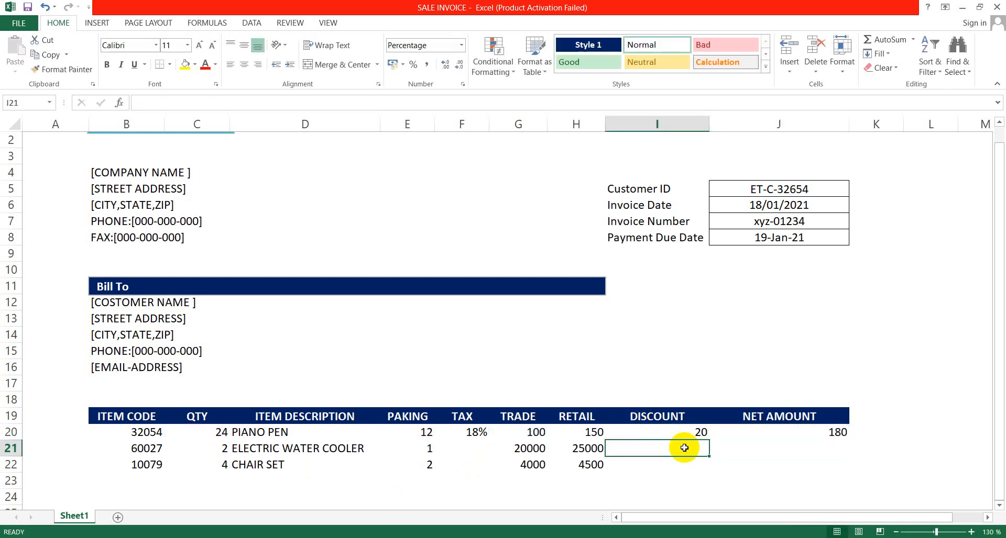
pyautogui.write('3')
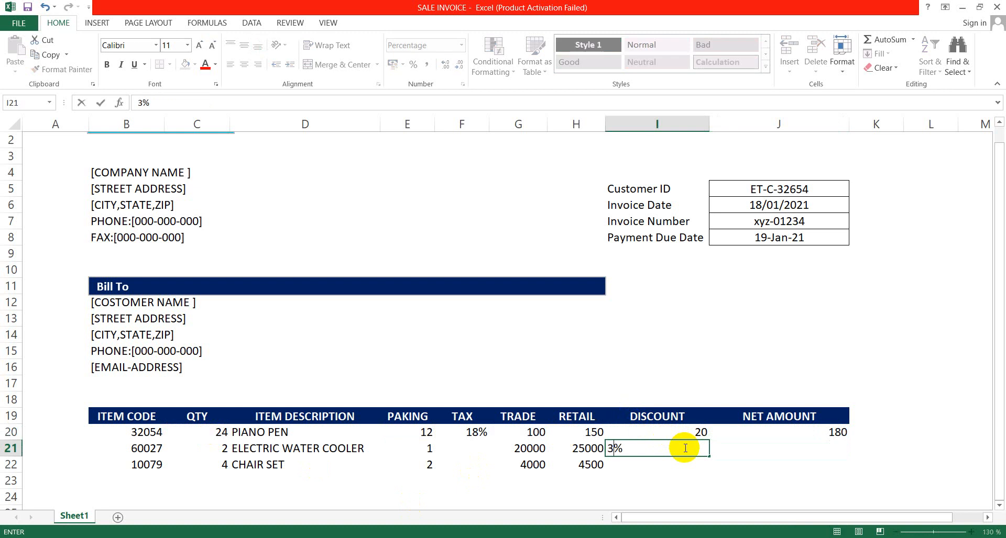
pyautogui.press('BackSpace')
pyautogui.click(727, 473)
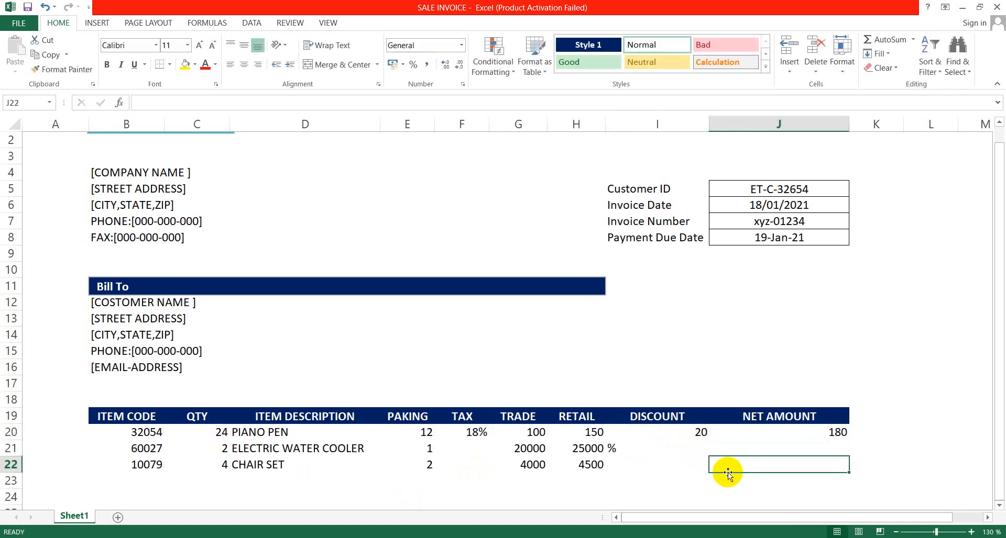
pyautogui.click(668, 446)
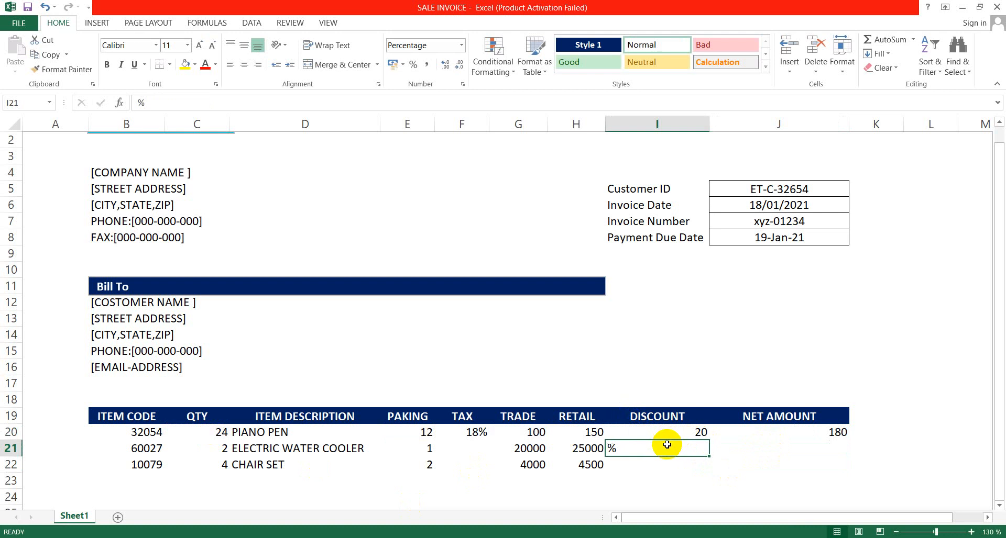
pyautogui.press('BackSpace')
# - Copy the piano pen's net amount formula from J20 down to the other two items in J21:J22
pyautogui.click(791, 444)
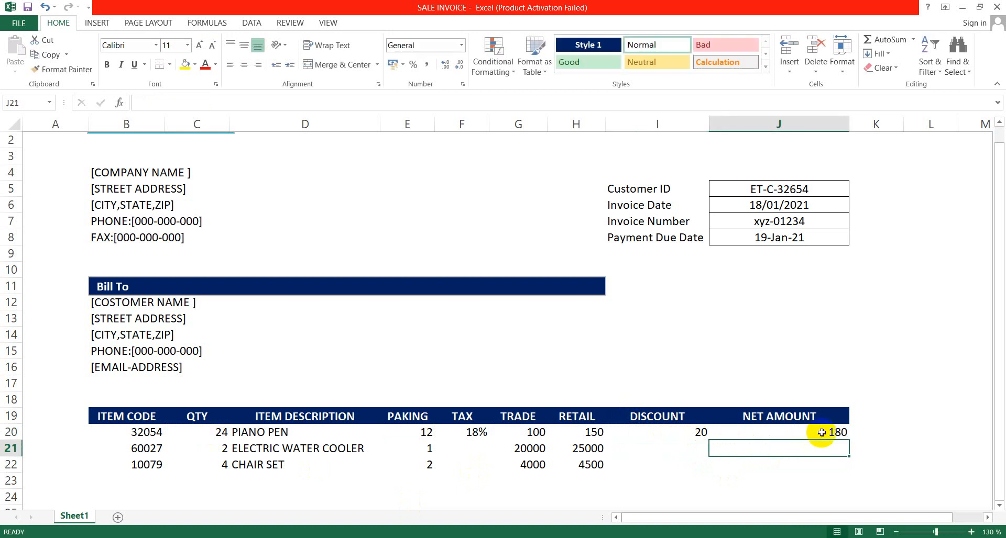
pyautogui.click(822, 433)
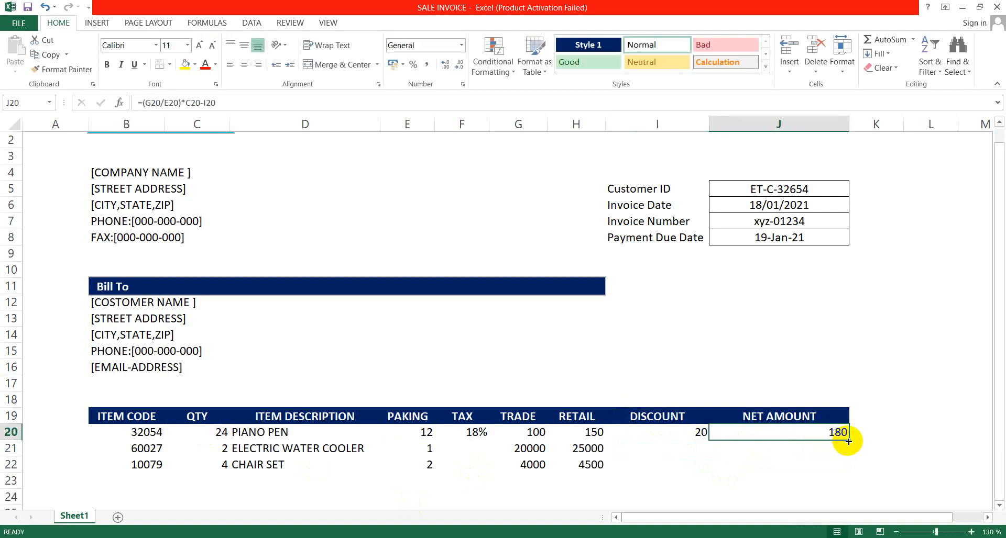
pyautogui.moveTo(848, 442); pyautogui.dragTo(860, 465)
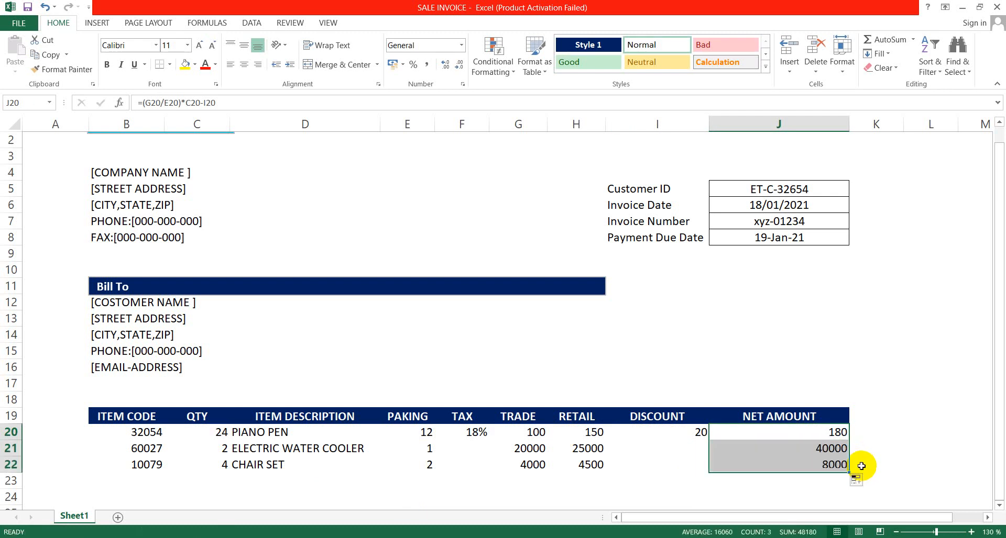
# - Add an AMOUNT row below the items, with the label in I23 and the formula =SUM(J20:J22) in J23
pyautogui.click(643, 480)
pyautogui.write('AM')
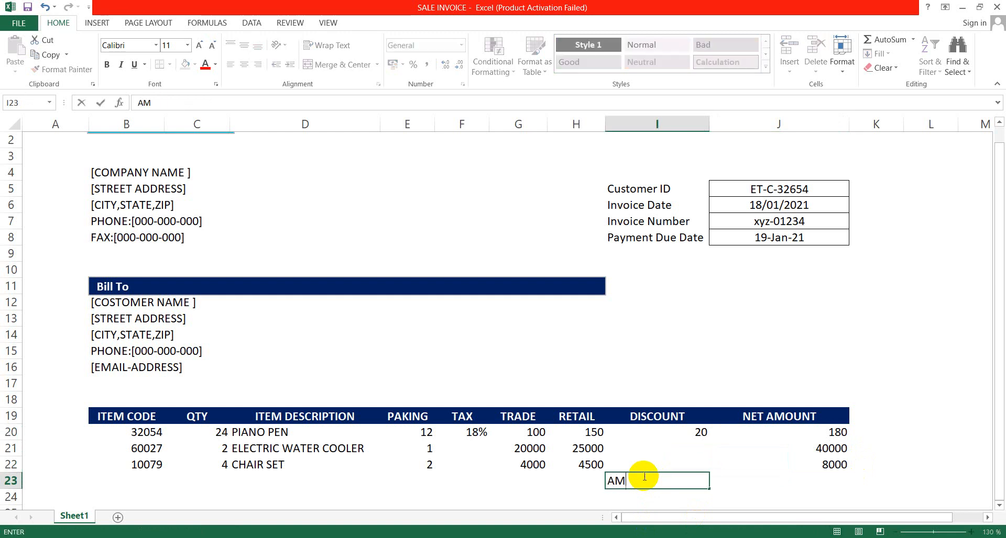
pyautogui.write('OUNT')
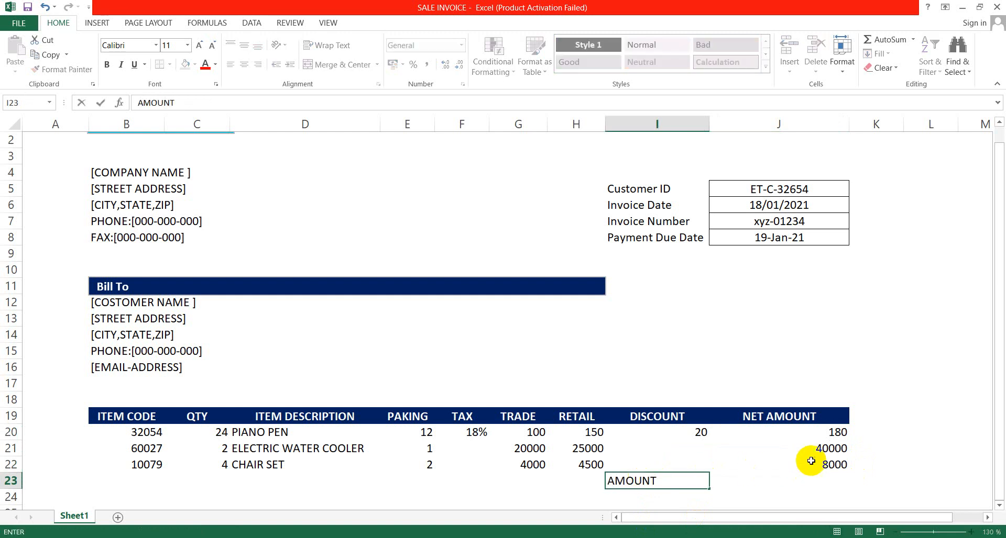
pyautogui.click(813, 475)
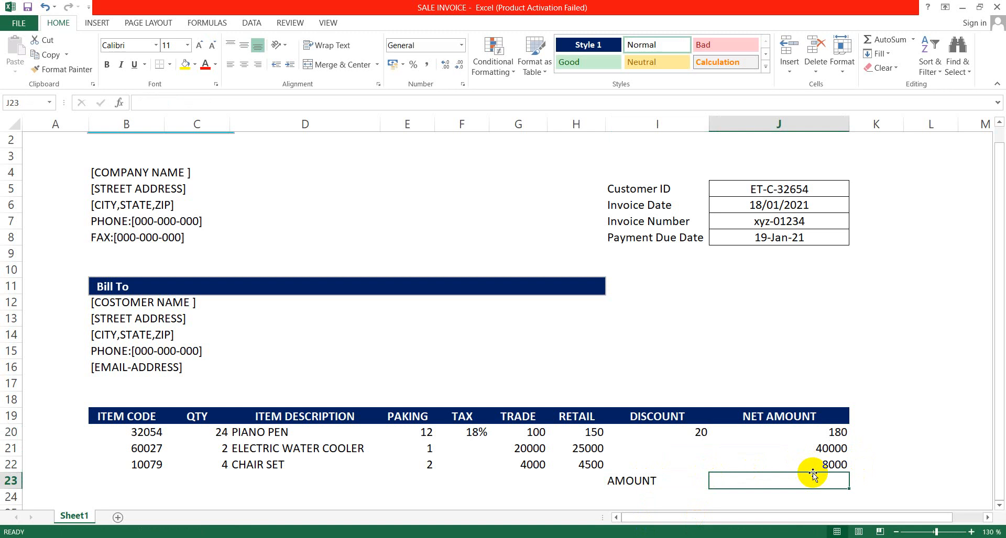
pyautogui.write('=SUM')
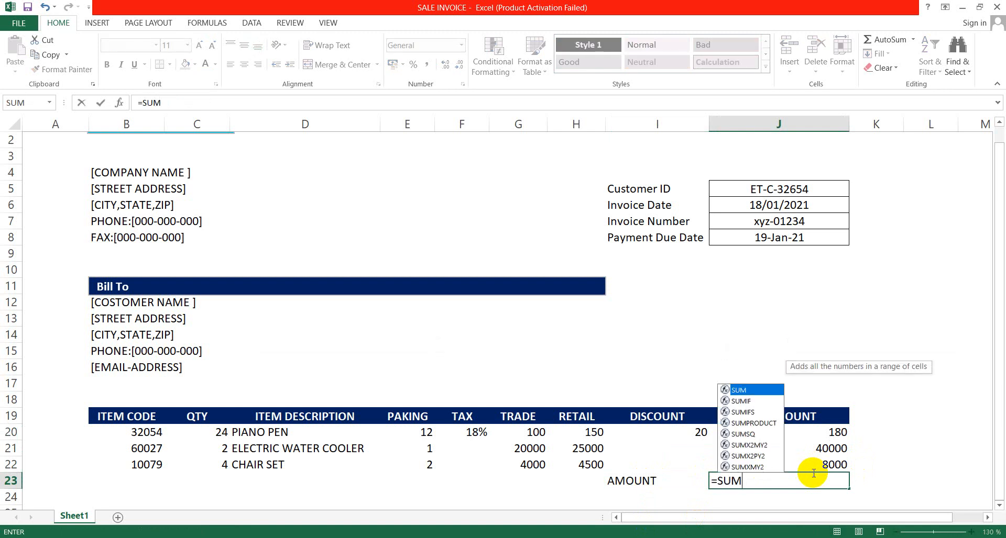
pyautogui.write('(')
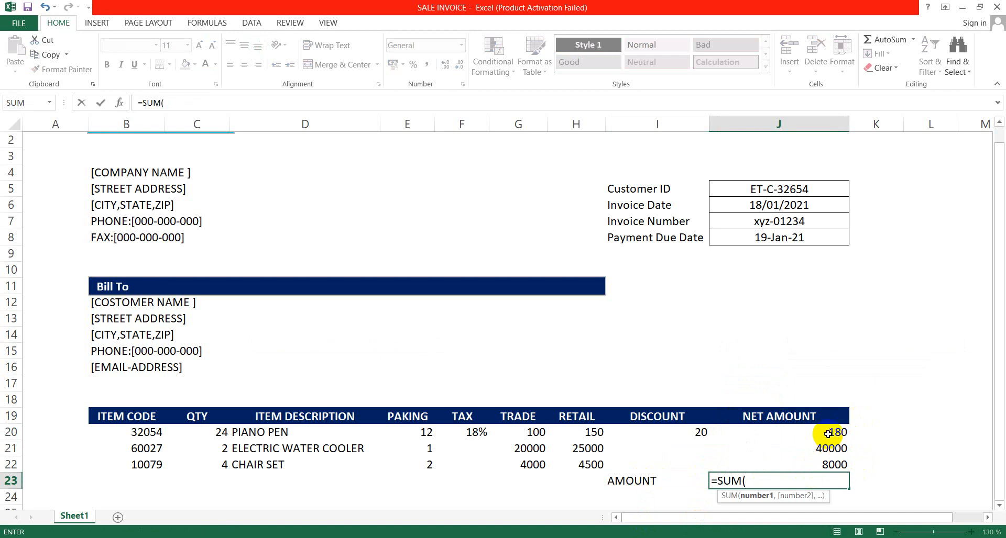
pyautogui.moveTo(828, 433); pyautogui.dragTo(830, 461)
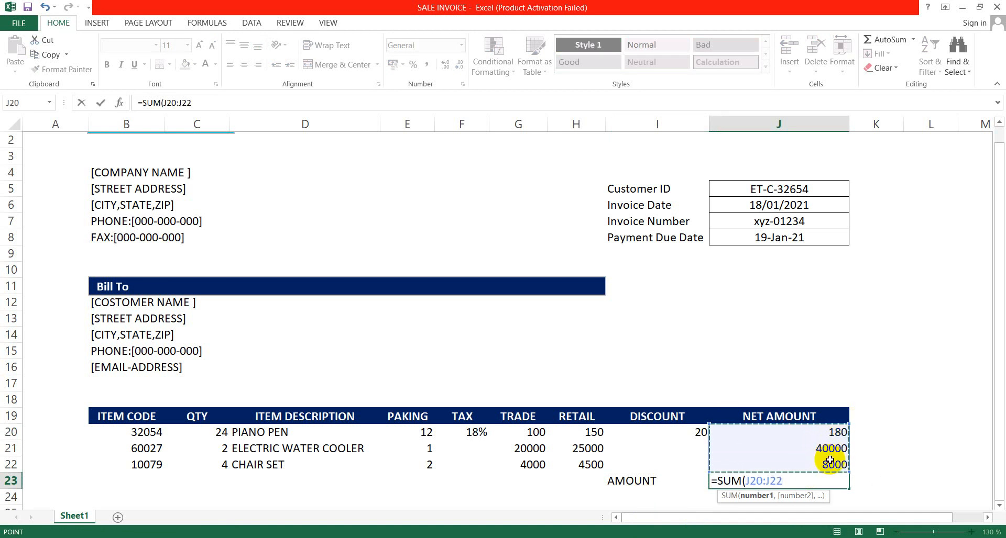
pyautogui.press('Return')
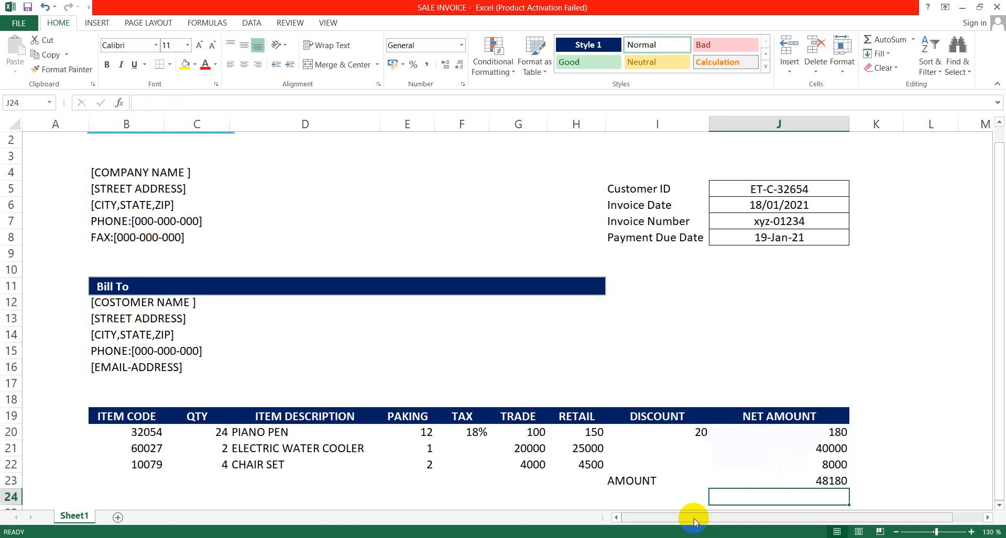
# - Enter the label ADD GST in I24, below AMOUNT
pyautogui.click(473, 439)
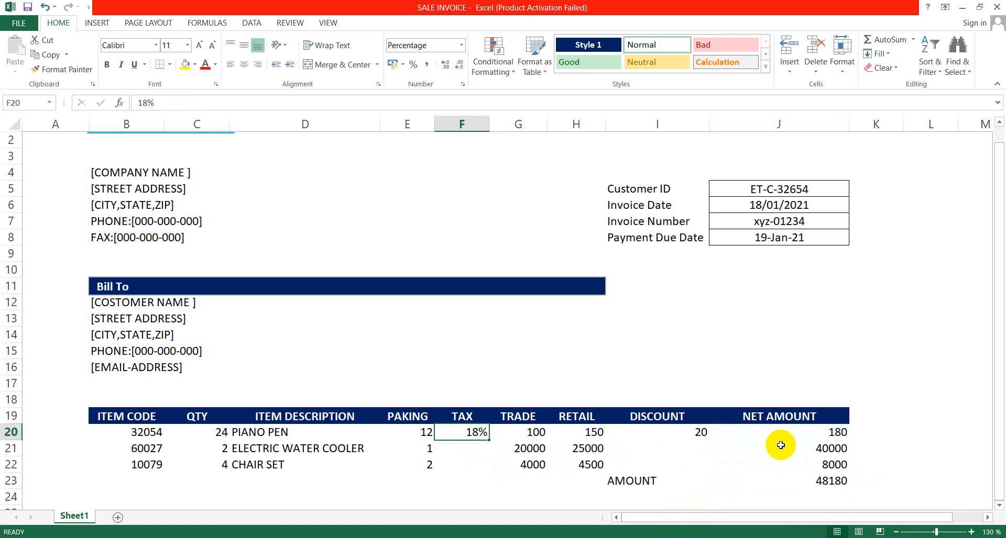
pyautogui.click(636, 498)
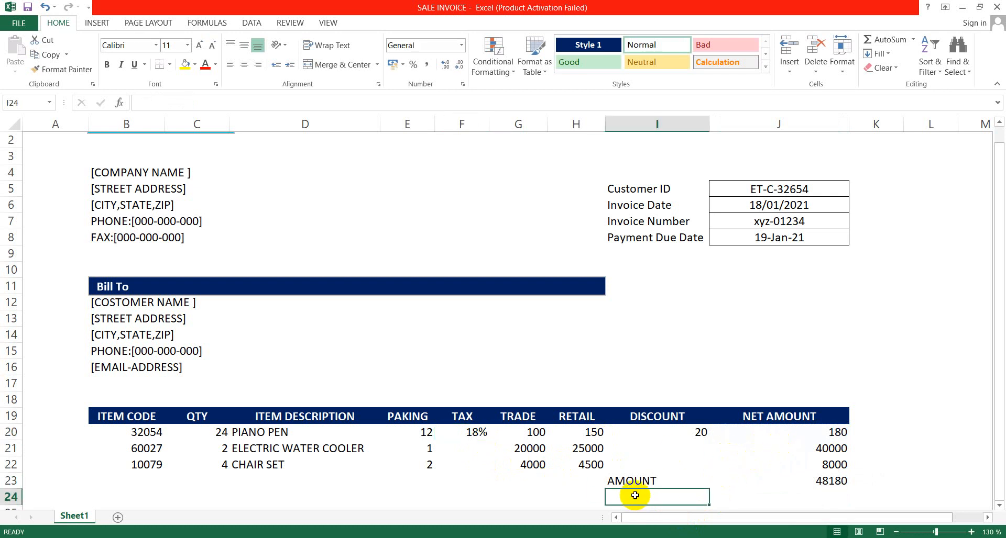
pyautogui.write('ADD')
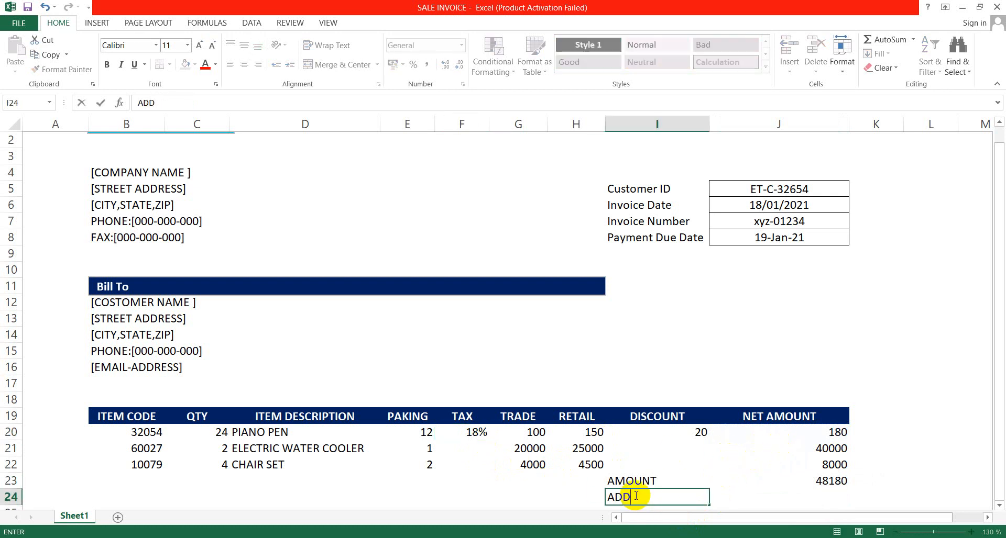
pyautogui.write(' GS')
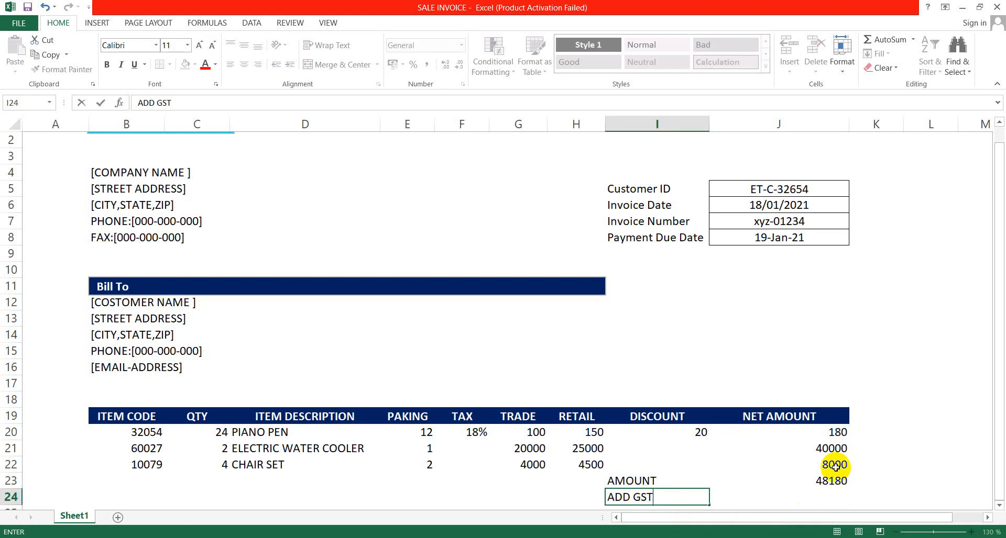
pyautogui.write('T')
# - Calculate the GST in J24 from the amount and the tax rate with the formula =J23*F20
pyautogui.click(821, 495)
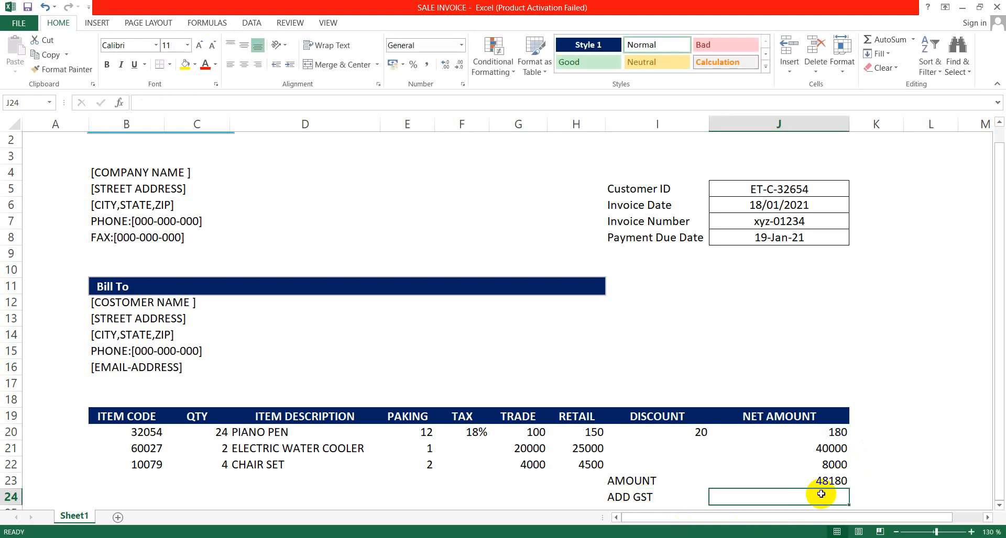
pyautogui.write('=')
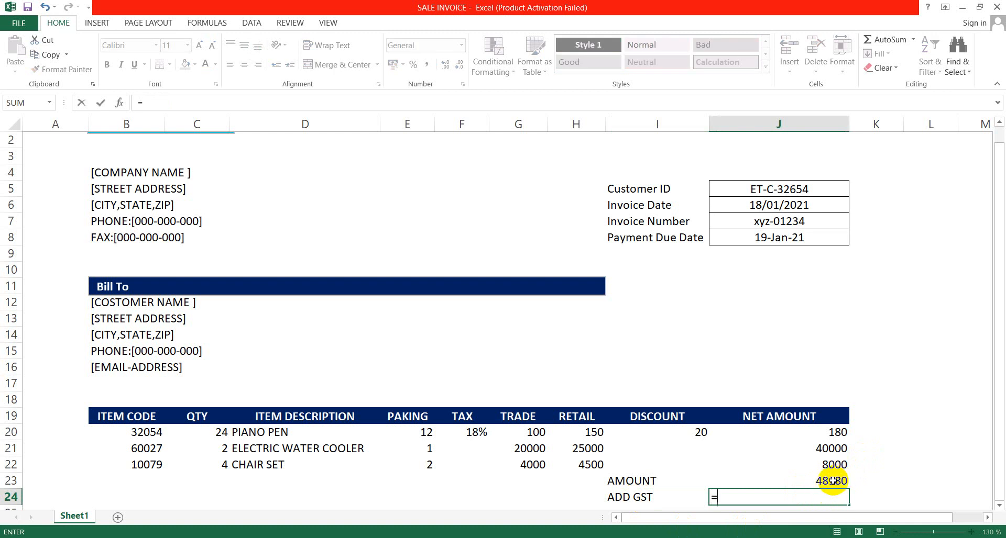
pyautogui.click(833, 481)
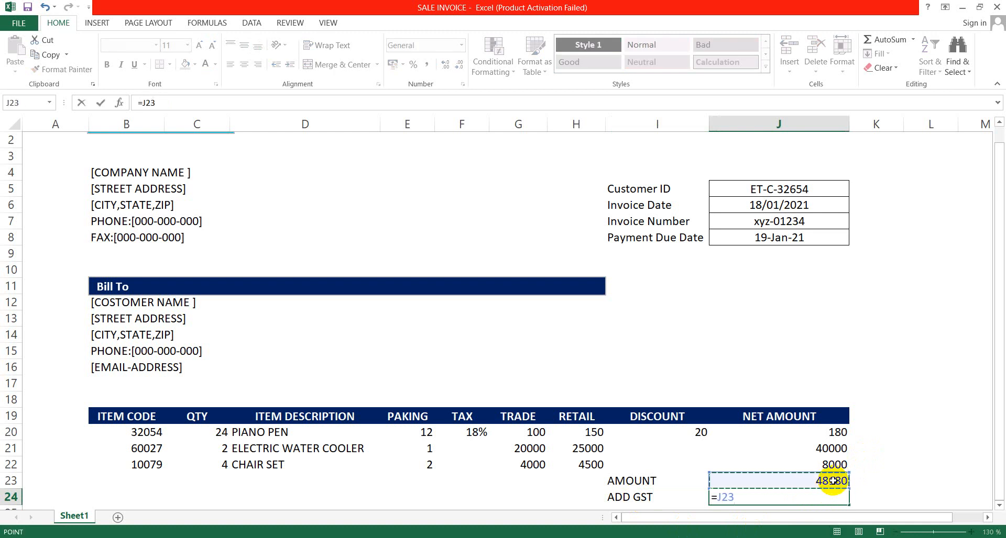
pyautogui.write('*')
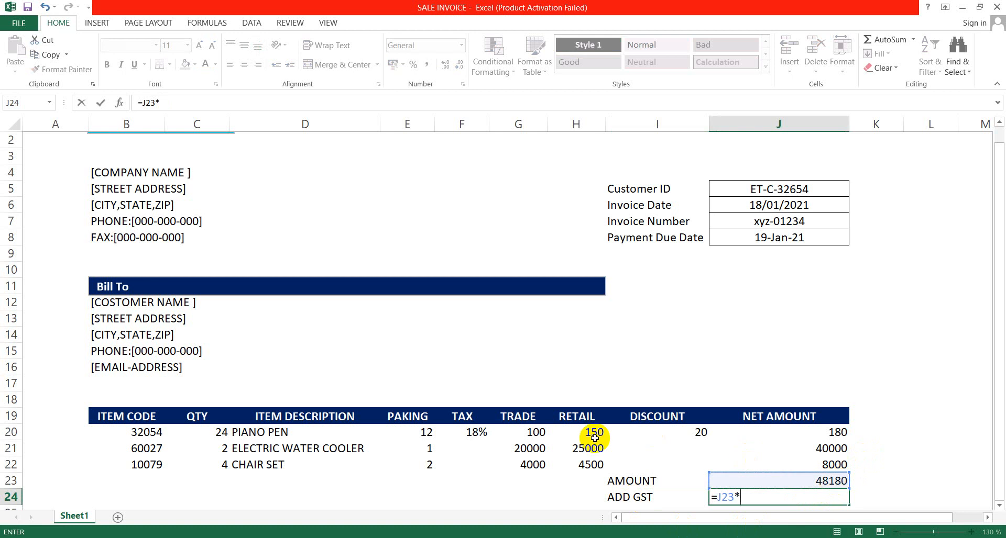
pyautogui.click(461, 432)
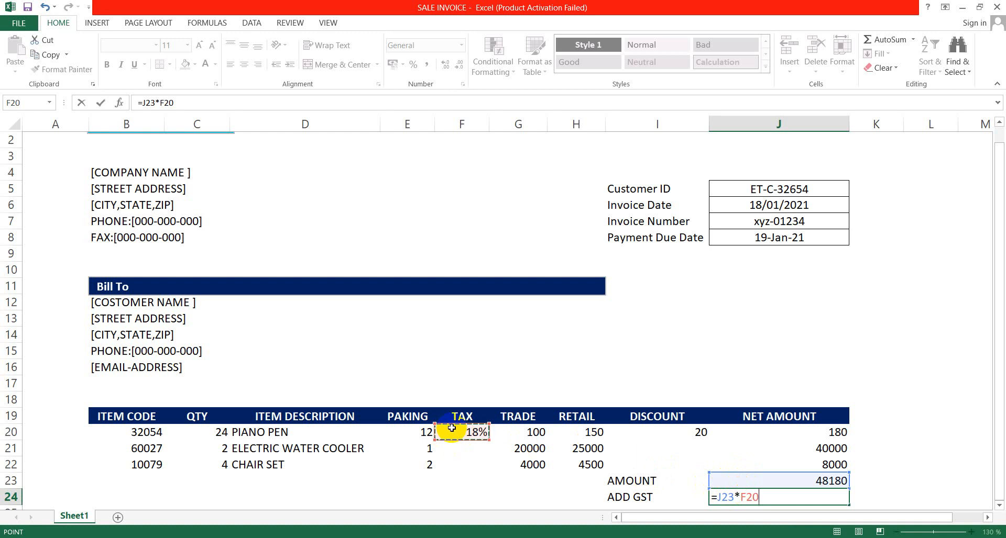
pyautogui.press('Return')
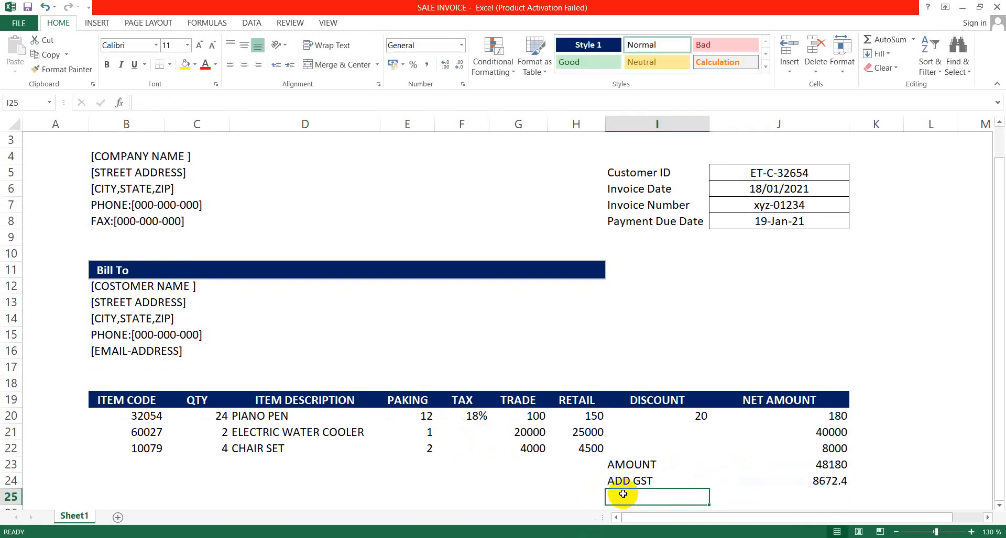
# - Enter the label PREVIOUS BALANCE in I25, below ADD GST
pyautogui.click(786, 466)
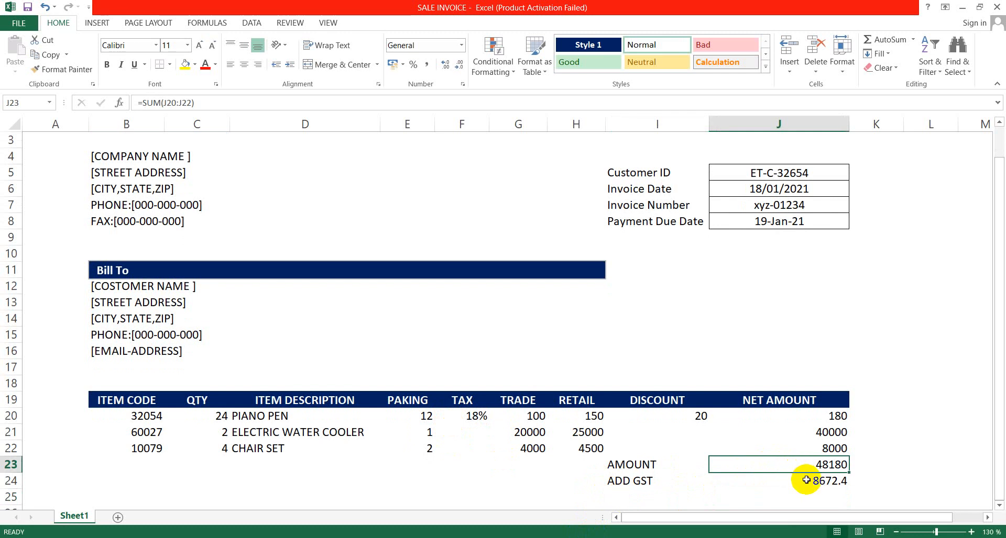
pyautogui.click(805, 479)
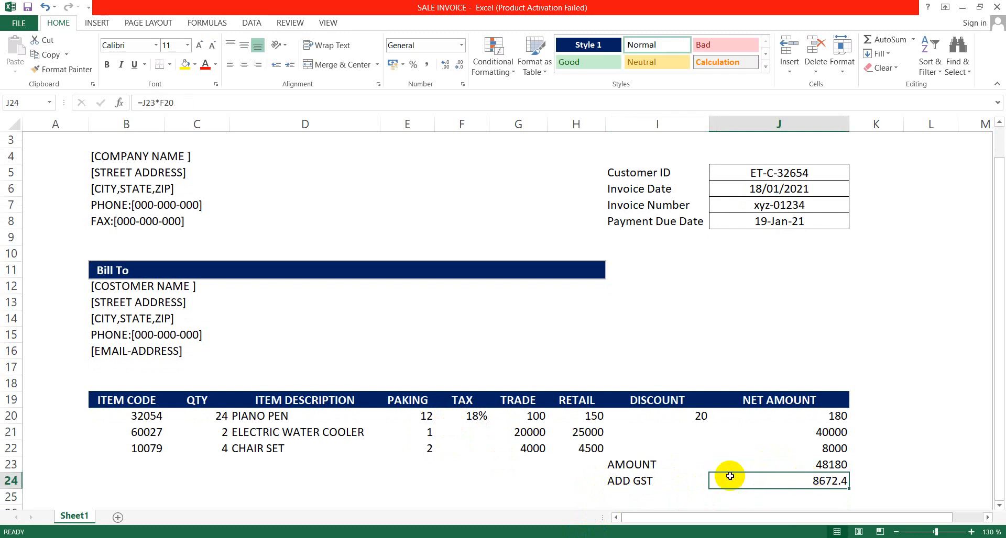
pyautogui.click(624, 493)
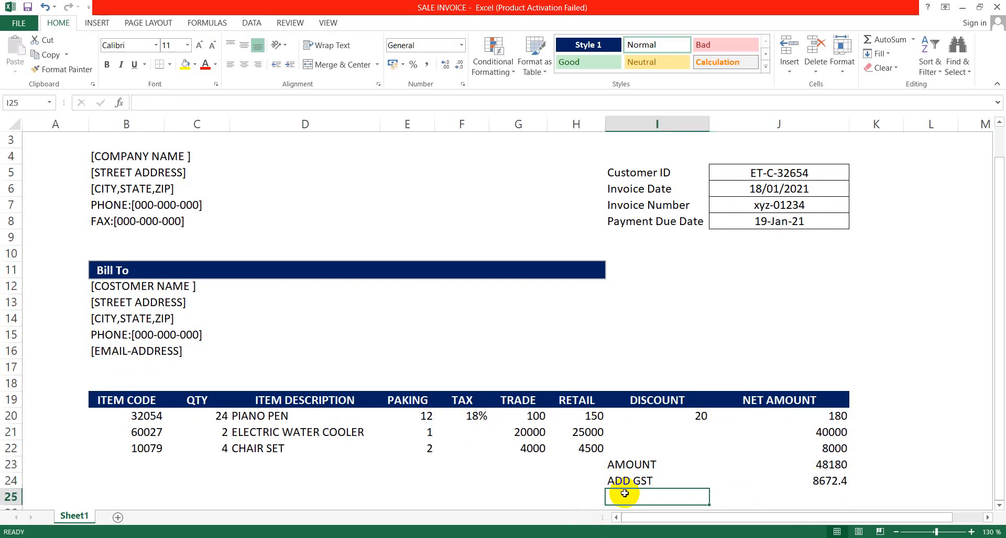
pyautogui.write('PR')
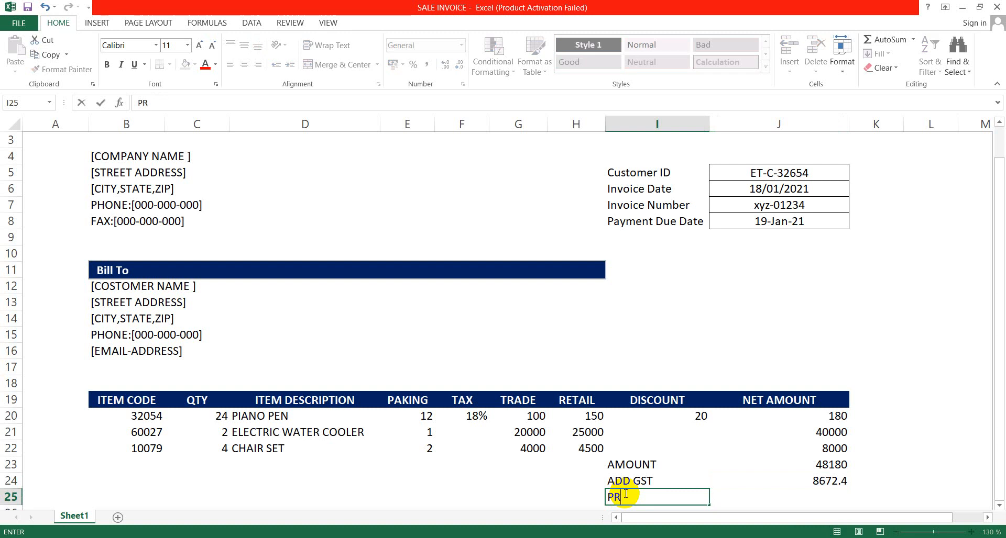
pyautogui.write('EVIOUS')
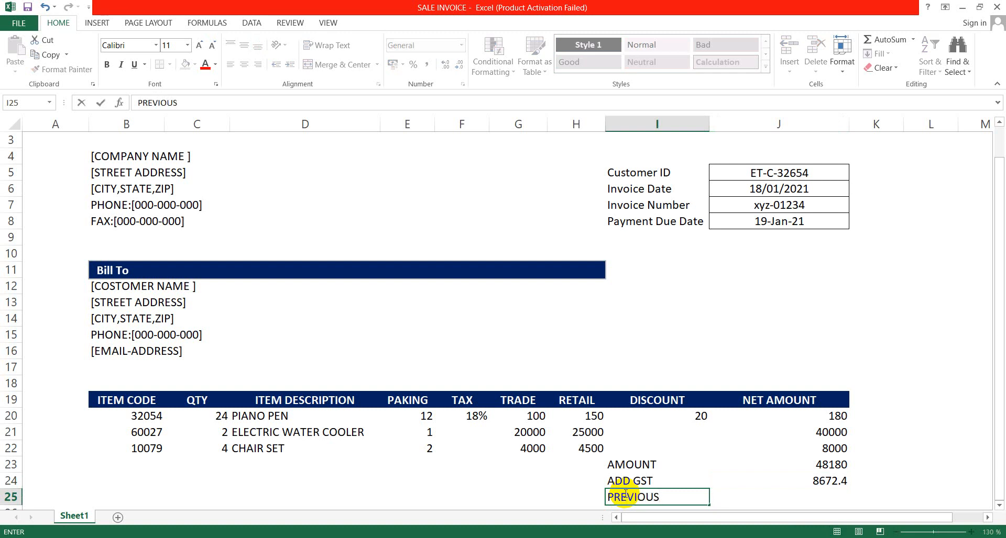
pyautogui.write(' BALANCE')
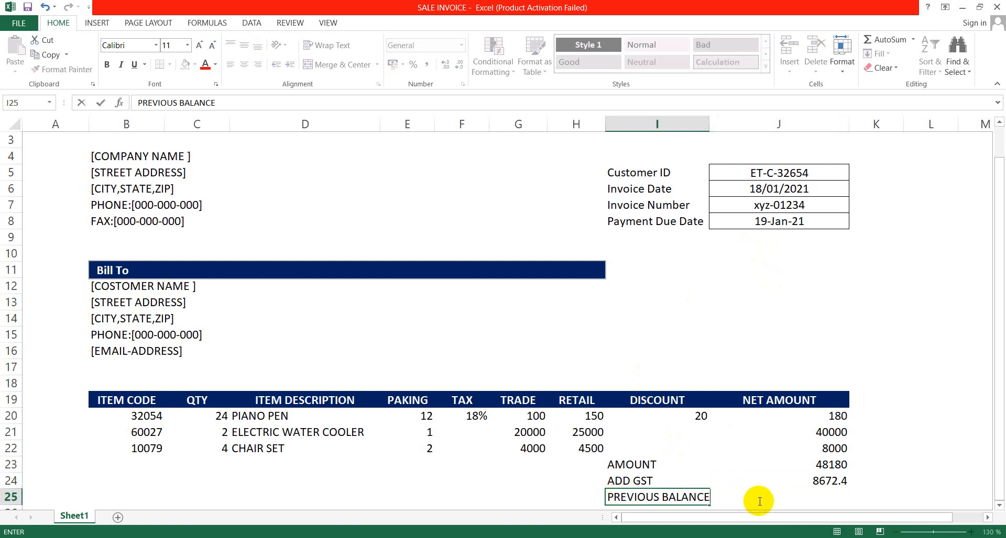
pyautogui.press('F2')
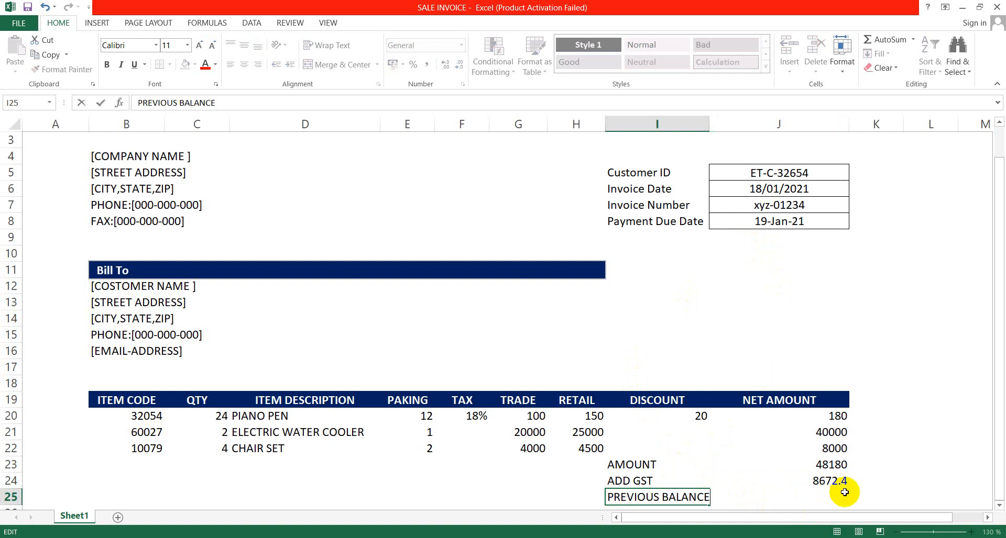
pyautogui.click(920, 476)
# - Set the previous balance in J25 to 500
pyautogui.click(833, 504)
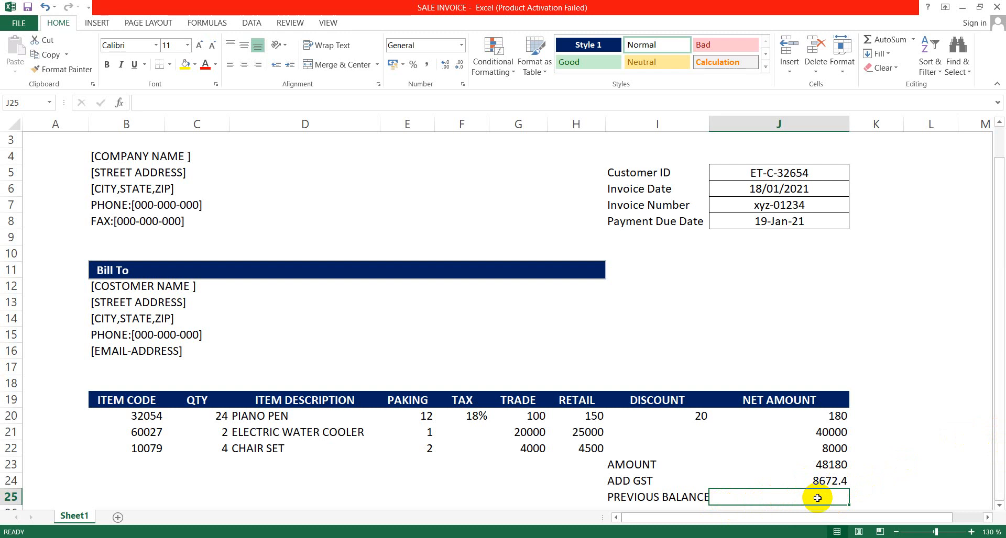
pyautogui.write('500')
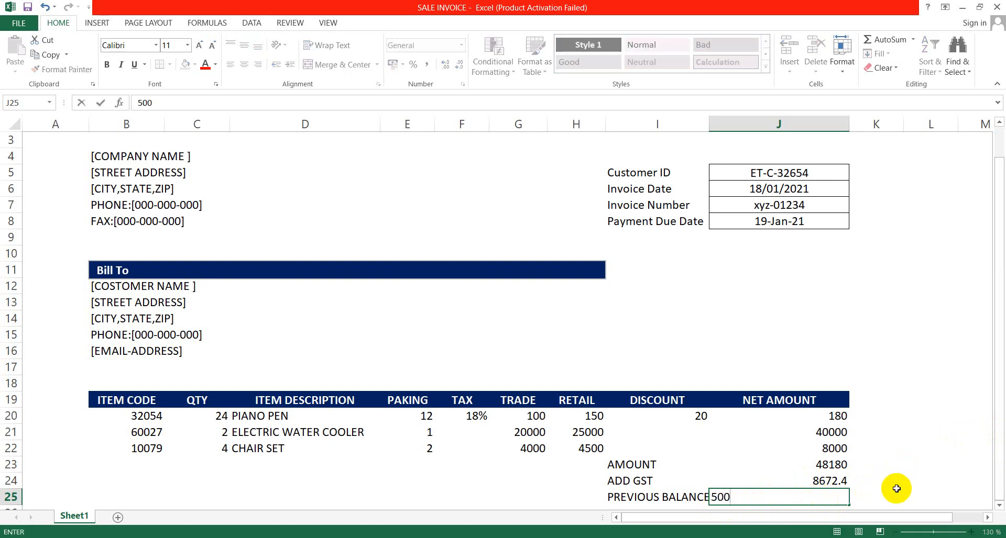
pyautogui.click(896, 488)
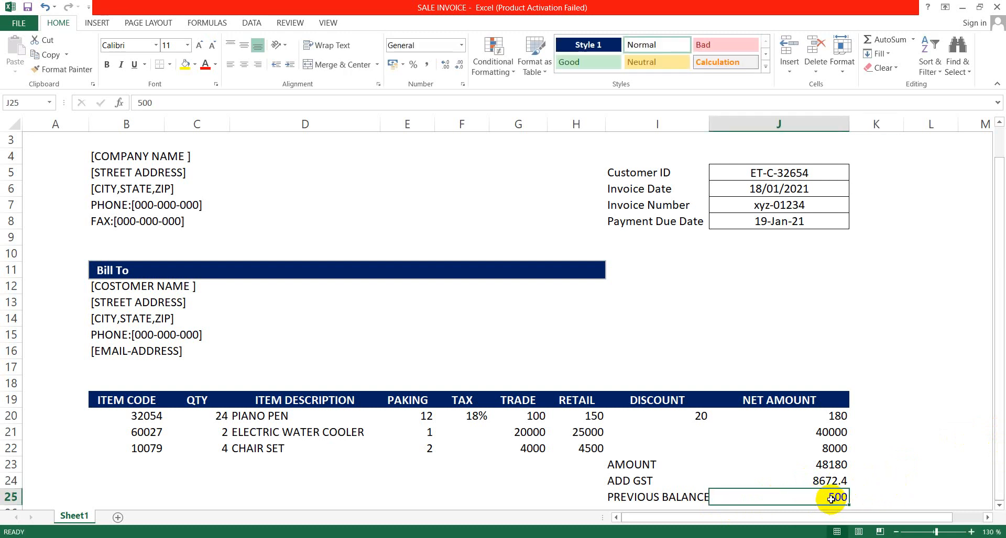
pyautogui.press('Return')
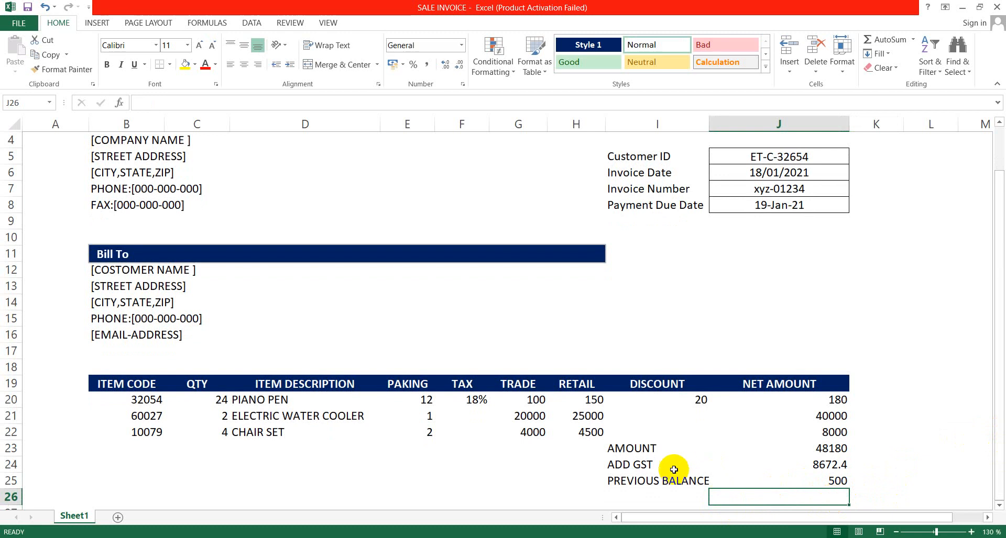
# - Enter the label TOTAL AMOUNT in I26, below PREVIOUS BALANCE
pyautogui.click(641, 502)
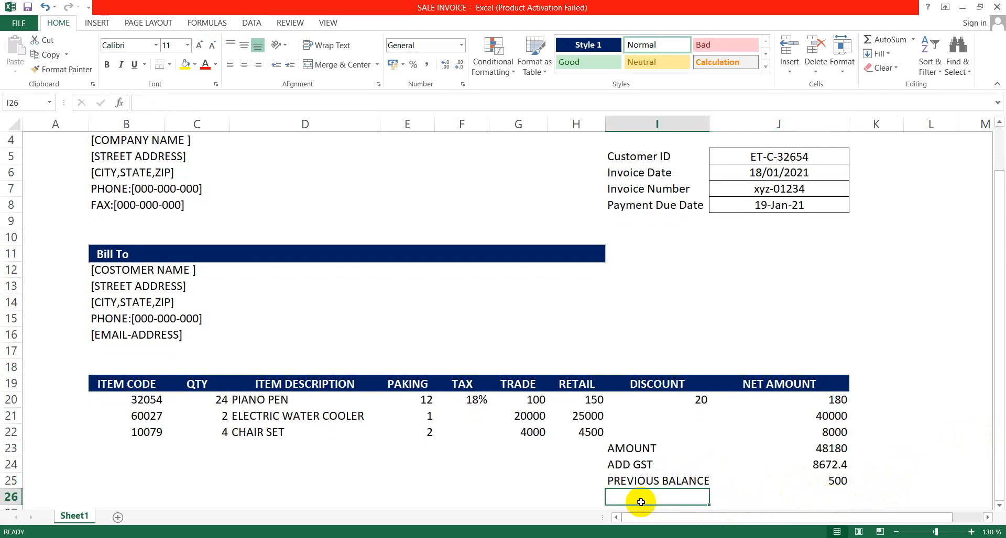
pyautogui.write('T')
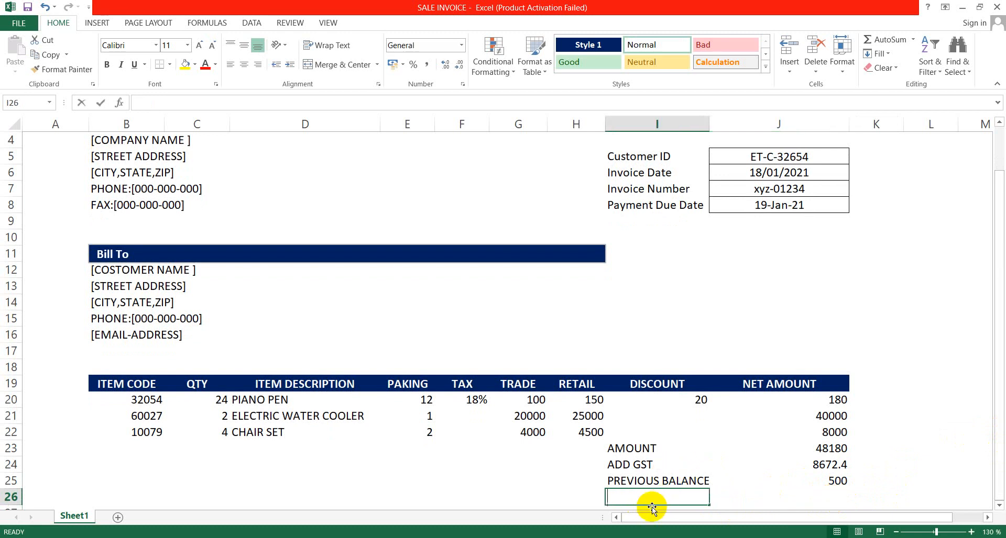
pyautogui.write('OT')
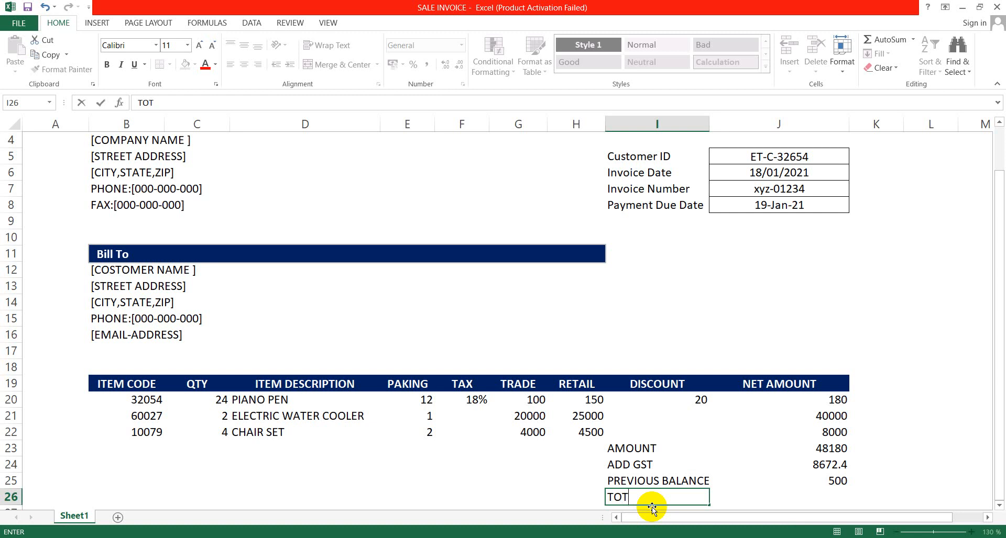
pyautogui.write('AL AMOUN')
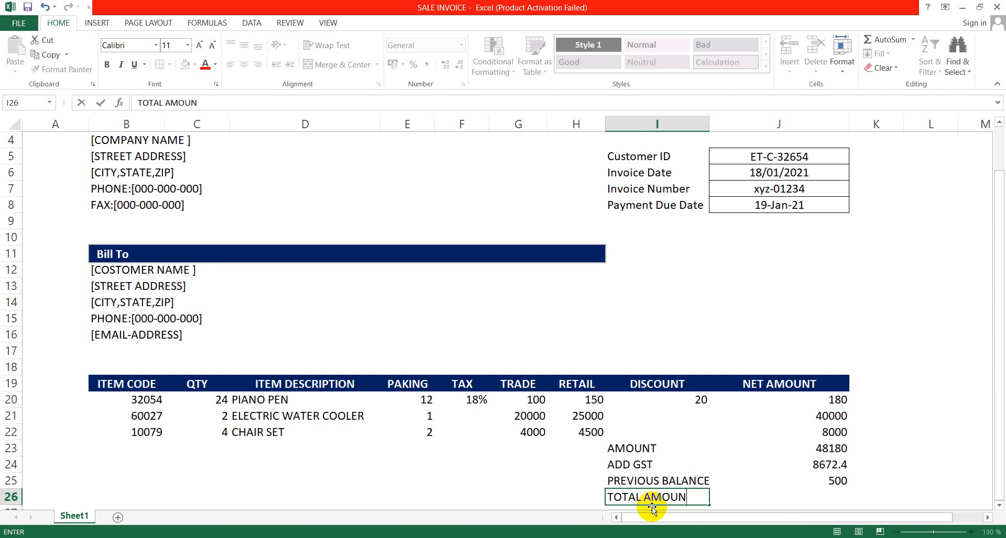
pyautogui.write('T')
# - Calculate the total amount in J26 by adding the amount, GST and previous balance with the formula =J23+J24+J25
pyautogui.click(797, 499)
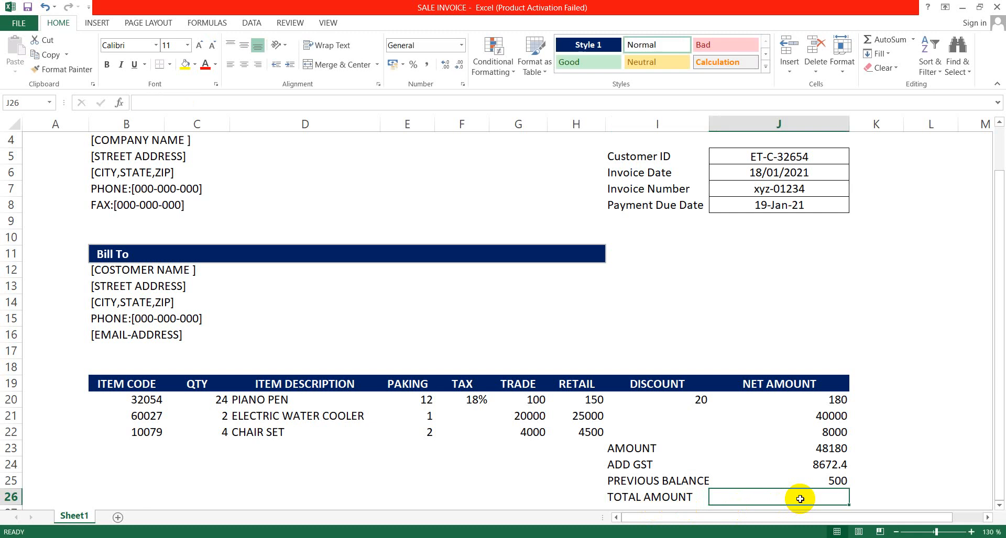
pyautogui.write('=')
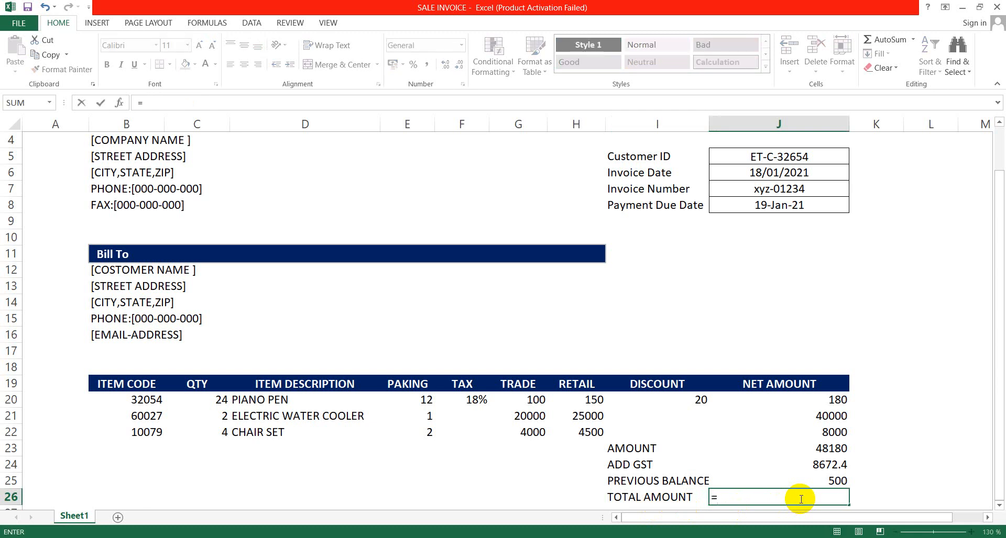
pyautogui.click(833, 449)
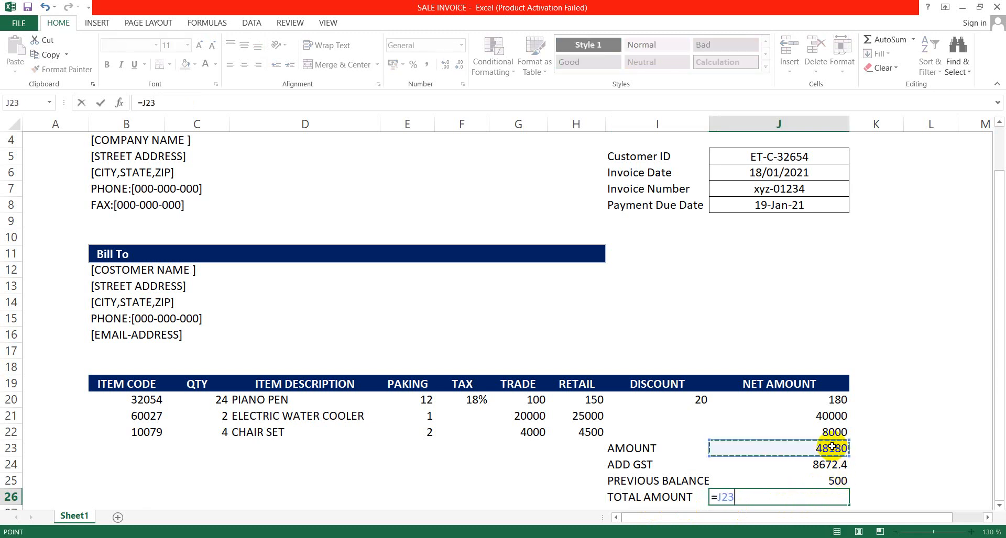
pyautogui.write('+')
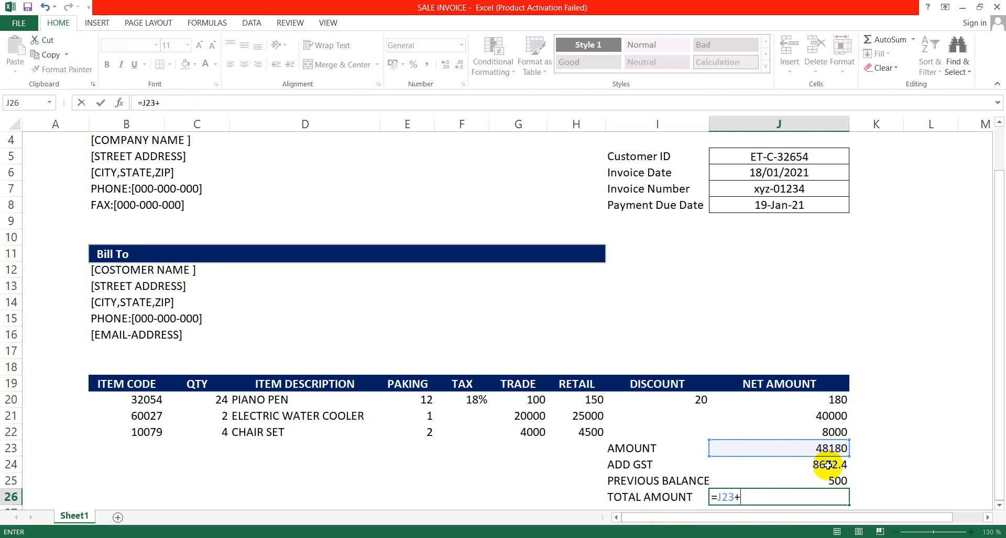
pyautogui.click(828, 465)
pyautogui.write('+')
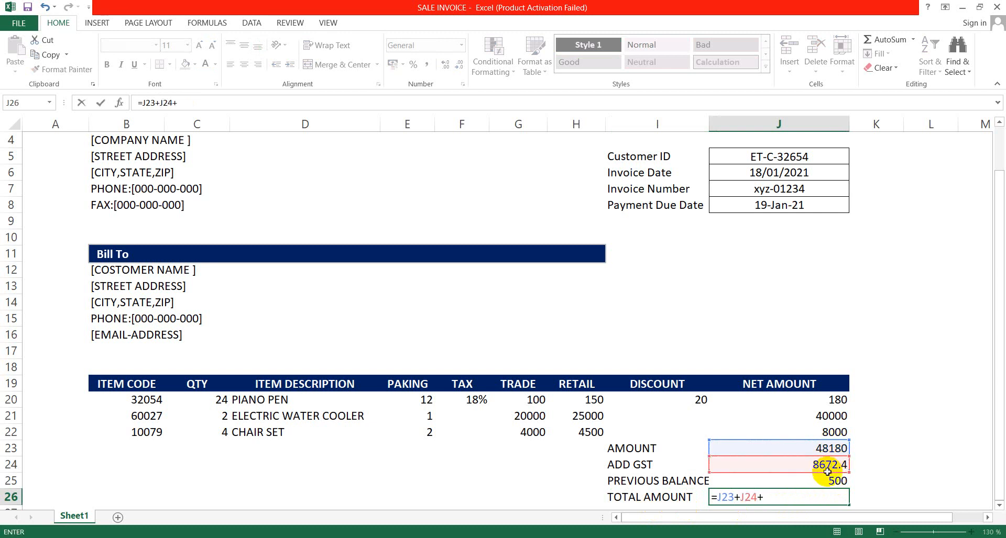
pyautogui.click(818, 480)
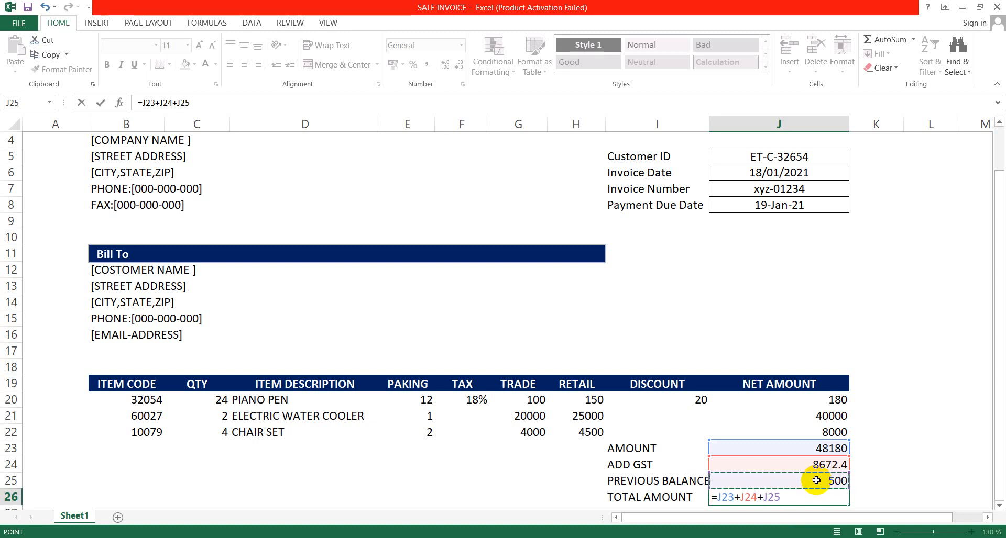
pyautogui.press('Return')
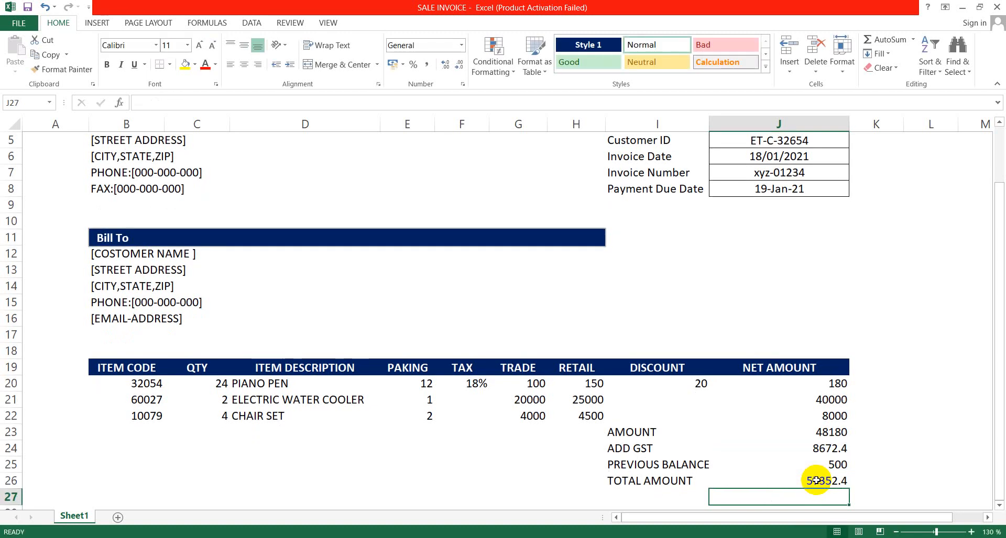
pyautogui.click(816, 481)
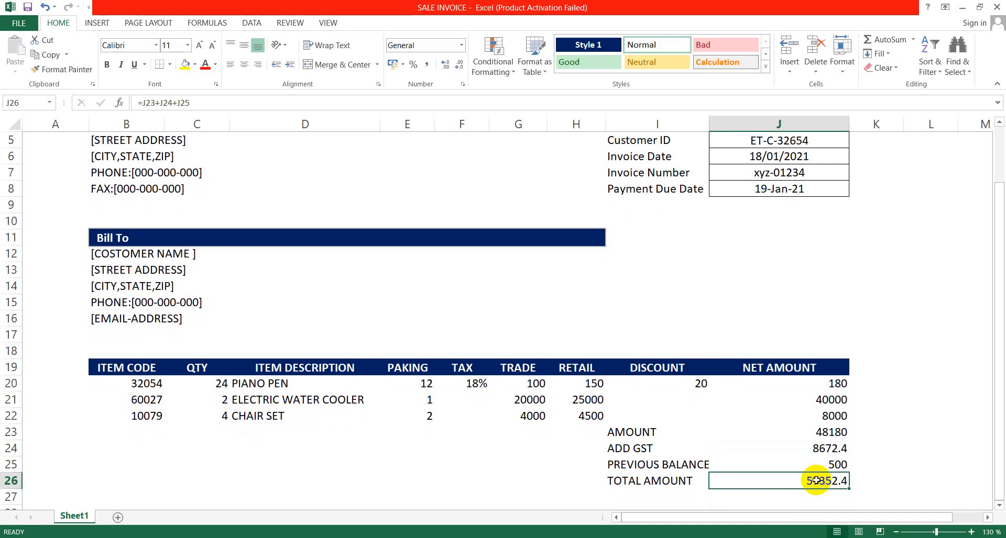
# - Enter the label CASH RECEIVED in I27, below TOTAL AMOUNT
pyautogui.click(633, 496)
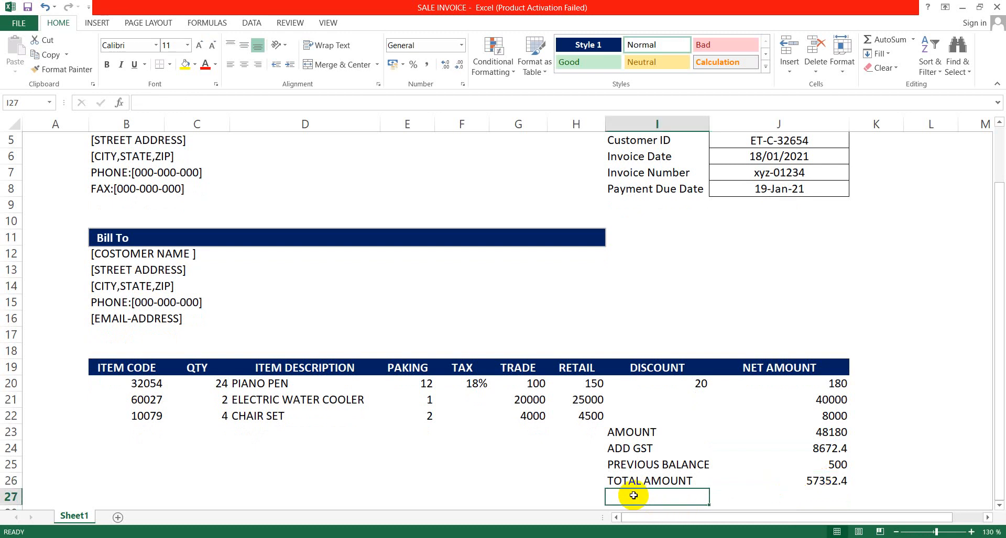
pyautogui.write('CASH')
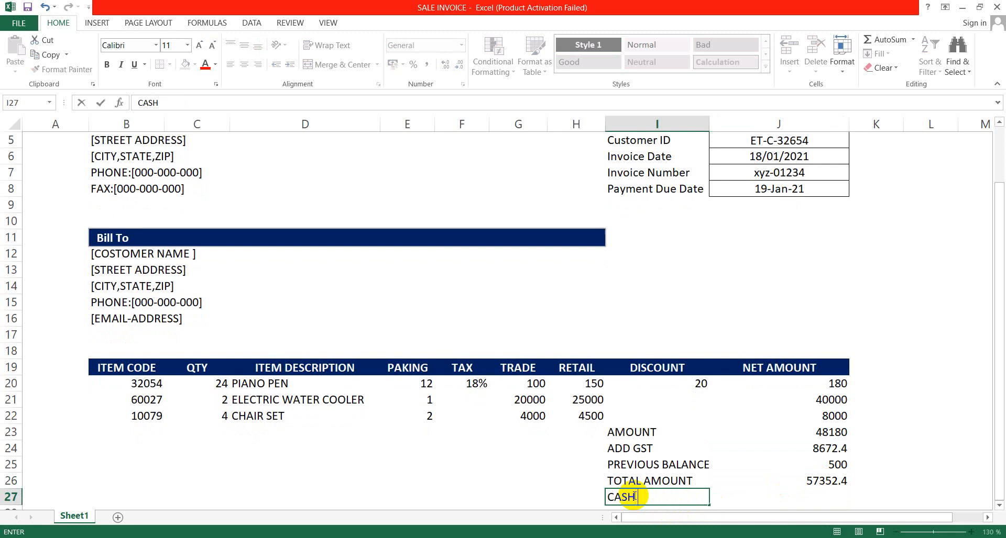
pyautogui.write(' RECIEVED')
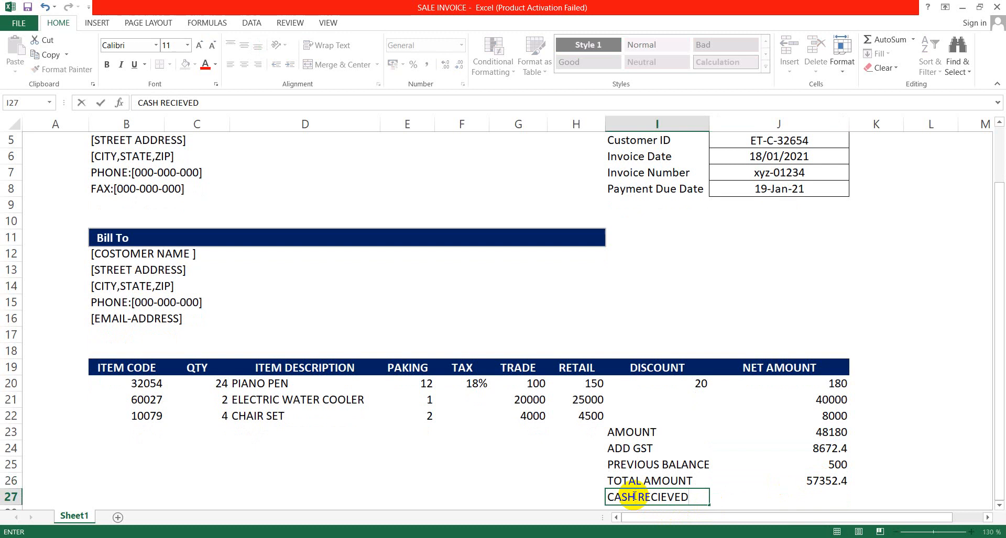
# - Set the cash received in J27 to 57000
pyautogui.click(795, 496)
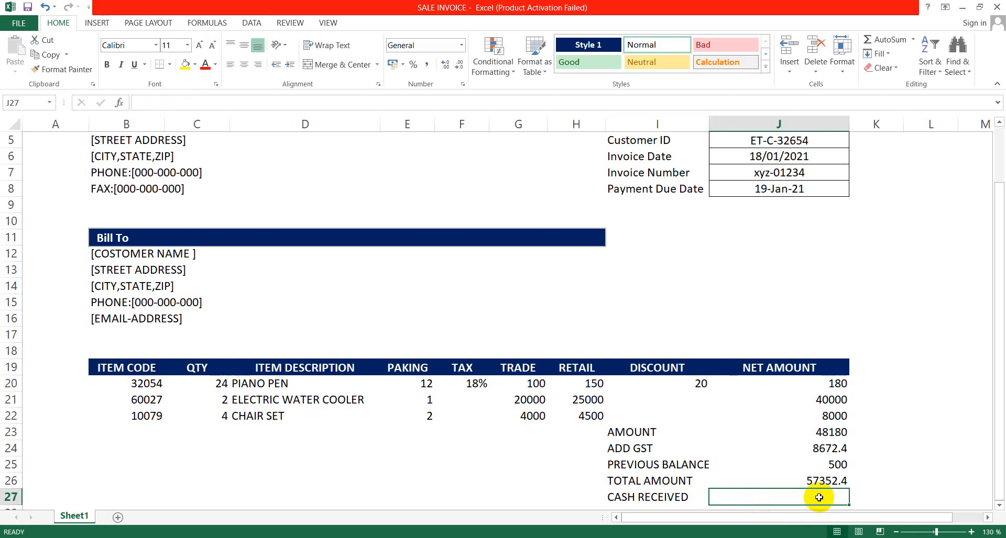
pyautogui.write('57')
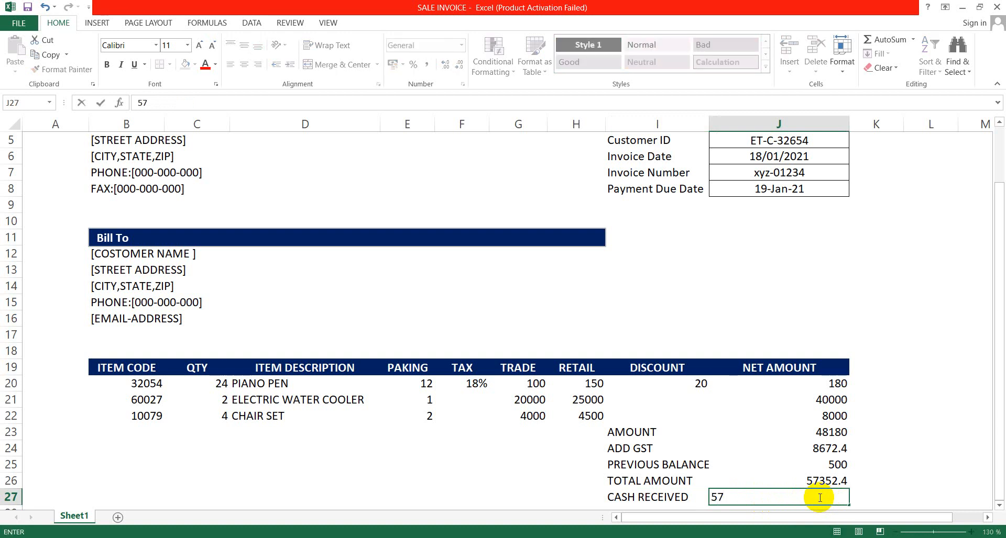
pyautogui.write('0000')
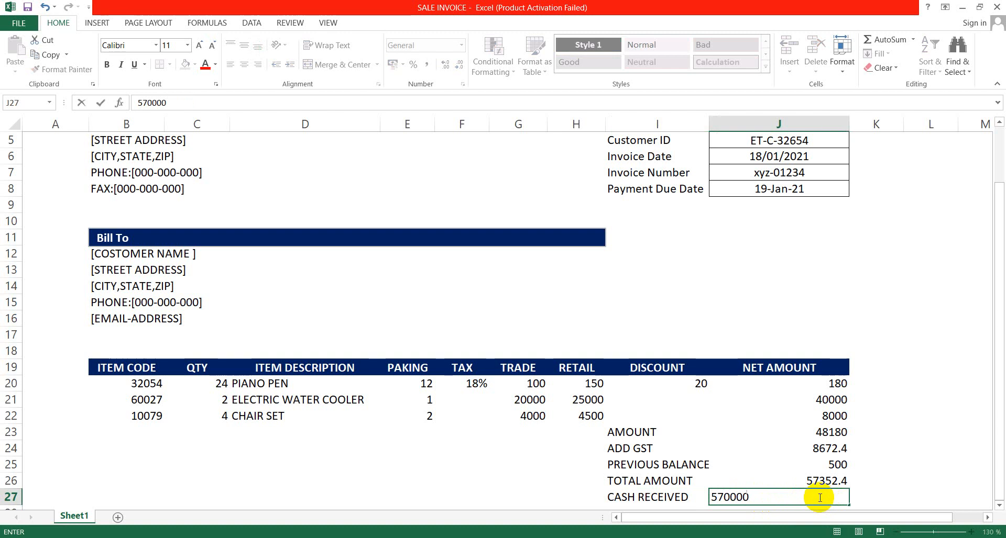
pyautogui.press('BackSpace')
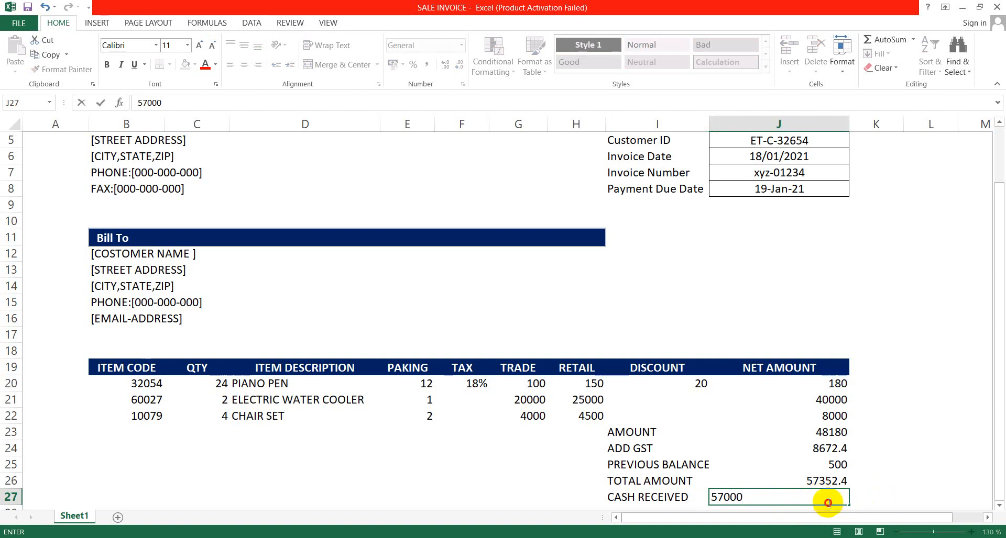
pyautogui.click(828, 502)
pyautogui.press('Return')
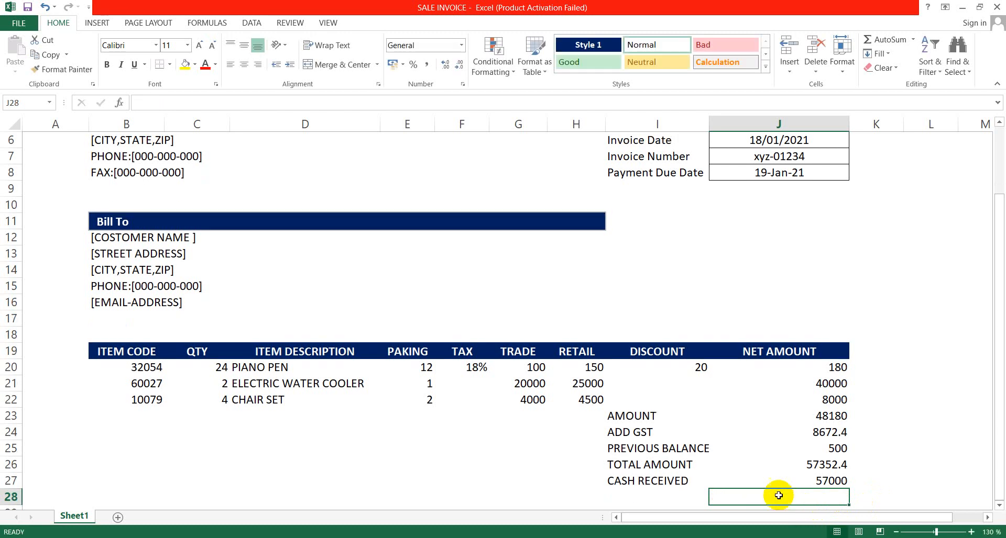
pyautogui.click(809, 476)
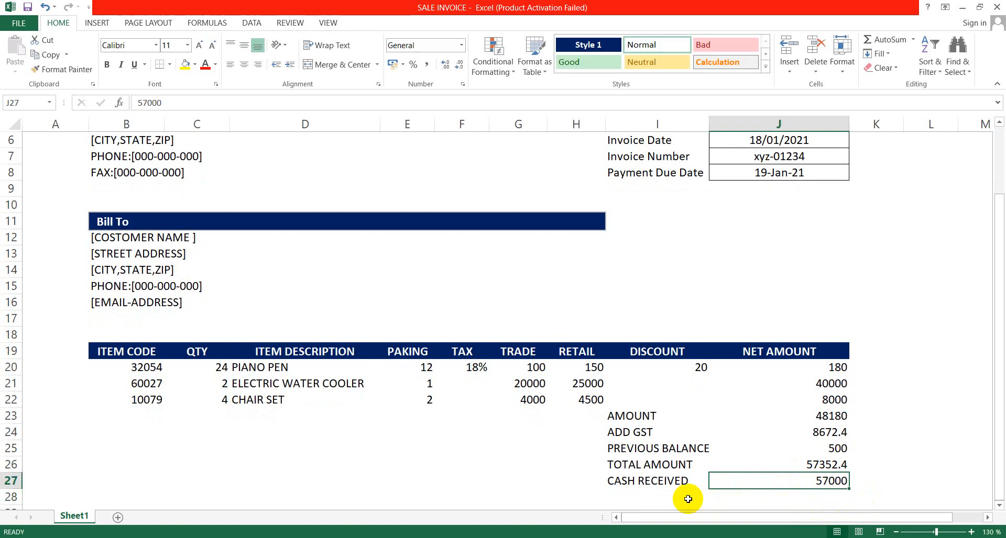
# - Enter the label BALANCE in I28, below CASH RECEIVED
pyautogui.click(651, 495)
pyautogui.write('B')
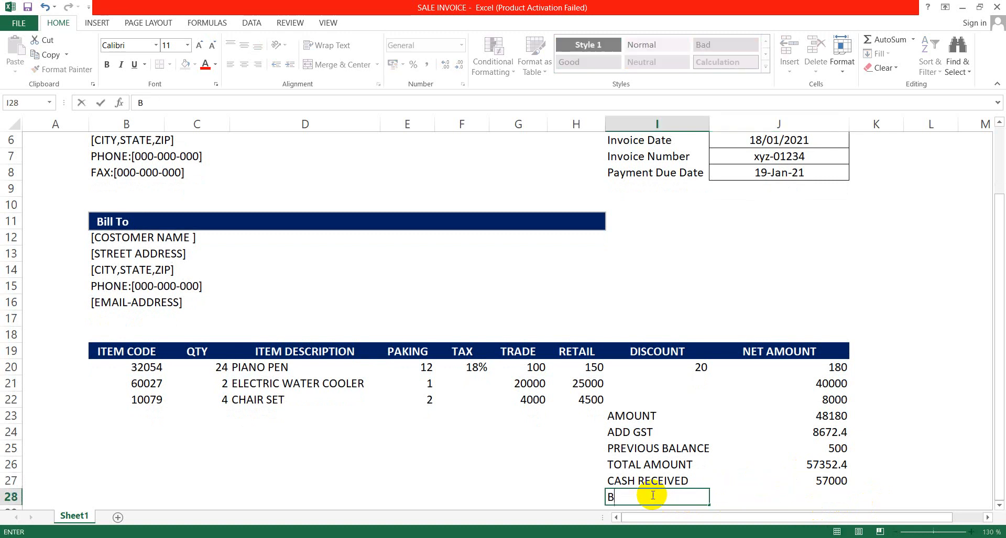
pyautogui.write('ALANCE')
# - Calculate the balance in J28 by subtracting the total amount from the cash received with the formula =J27-J26
pyautogui.click(757, 495)
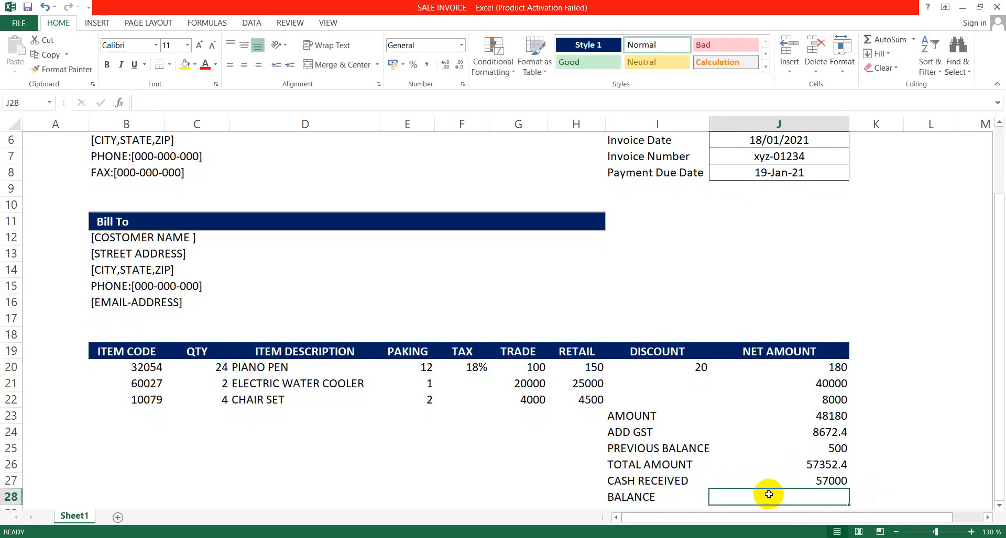
pyautogui.click(803, 481)
pyautogui.click(819, 465)
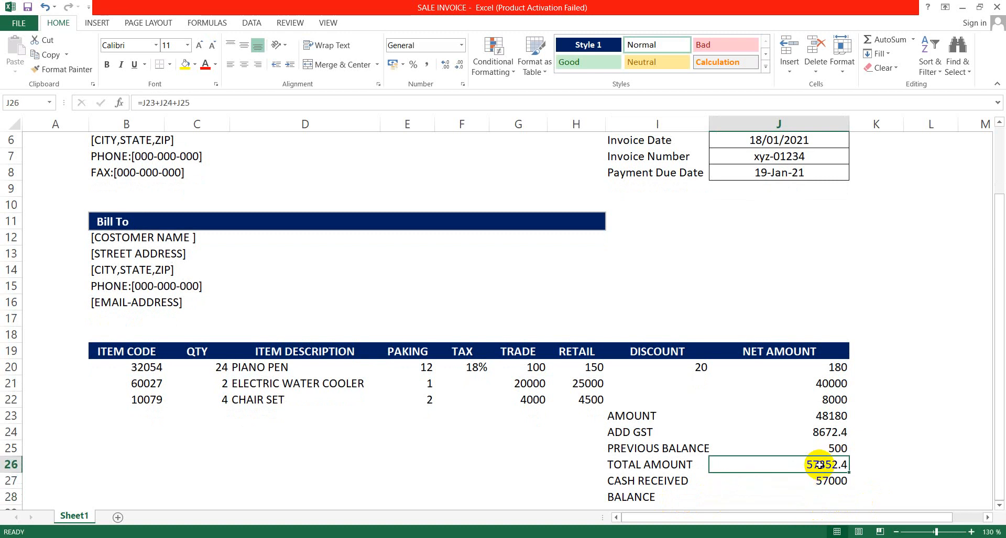
pyautogui.click(819, 483)
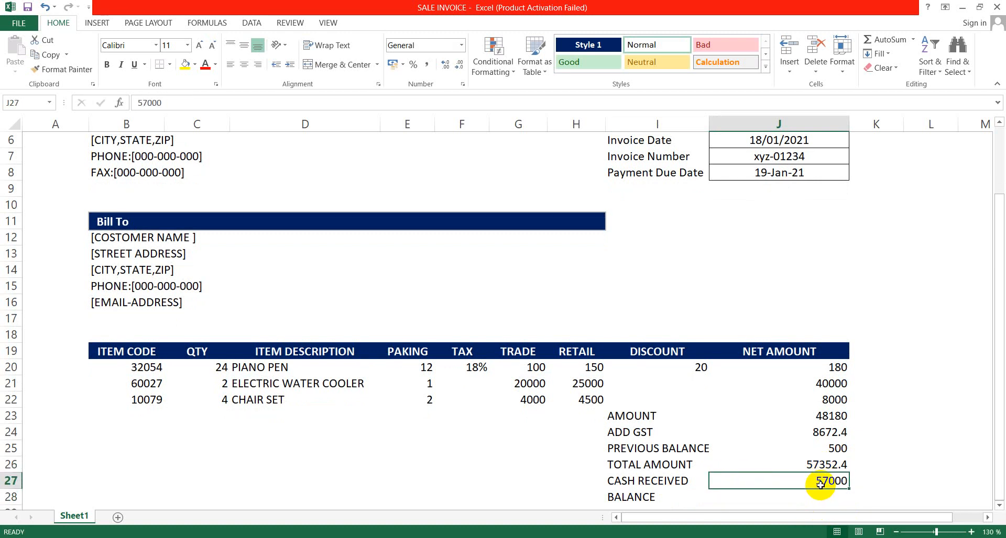
pyautogui.click(818, 499)
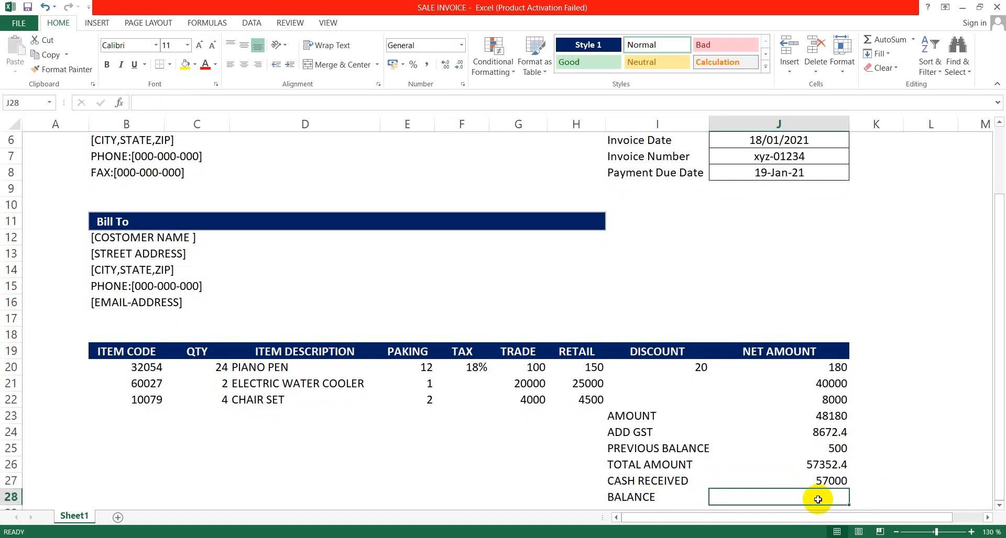
pyautogui.write('=')
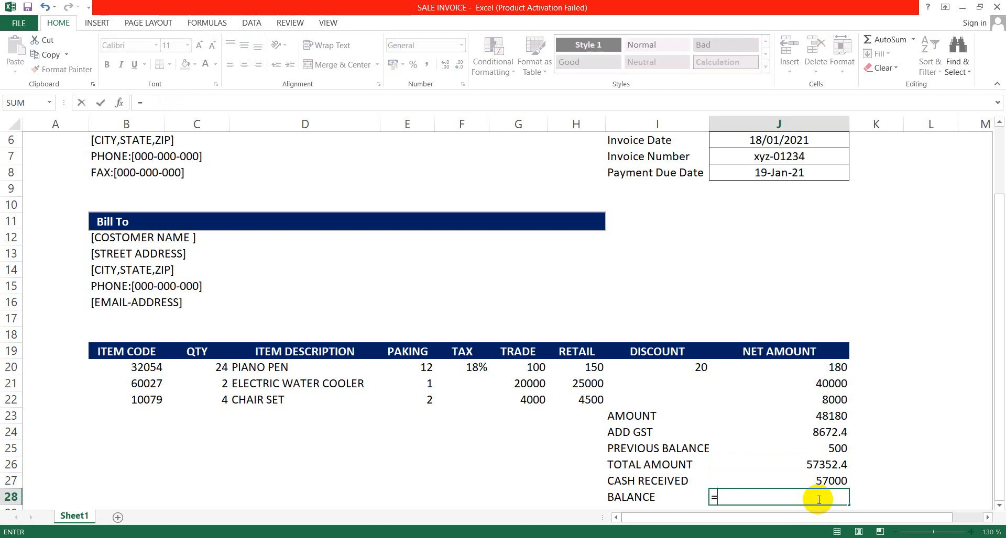
pyautogui.click(833, 479)
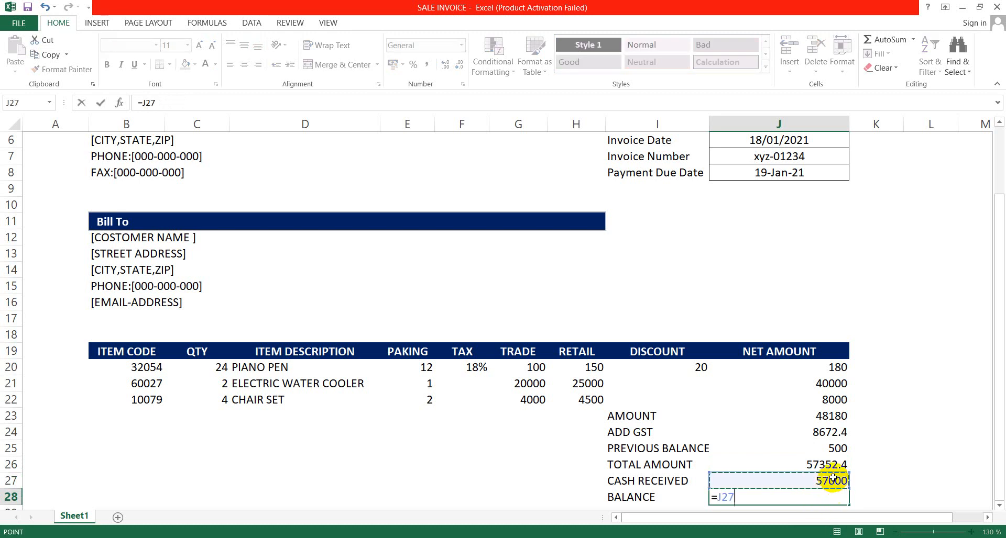
pyautogui.write('-')
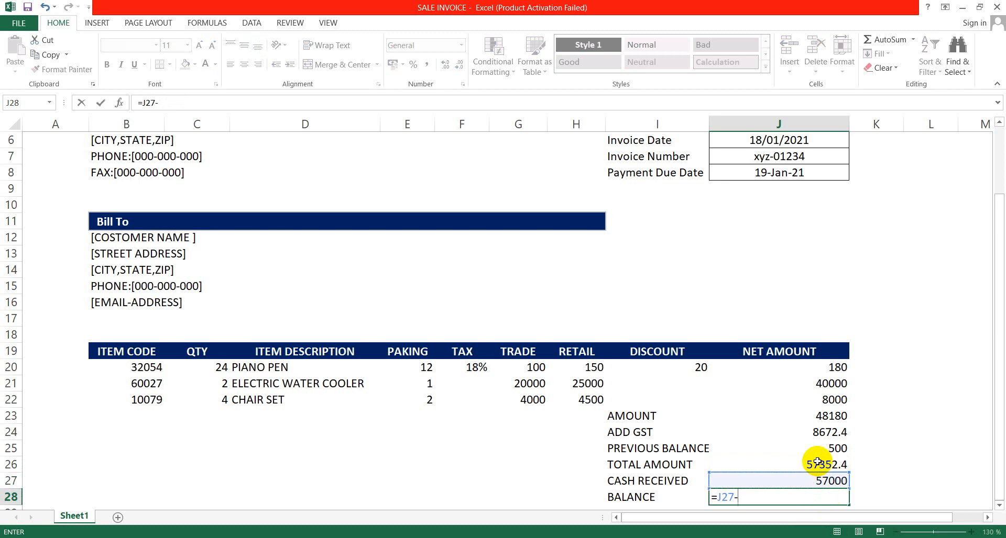
pyautogui.click(817, 462)
pyautogui.press('Return')
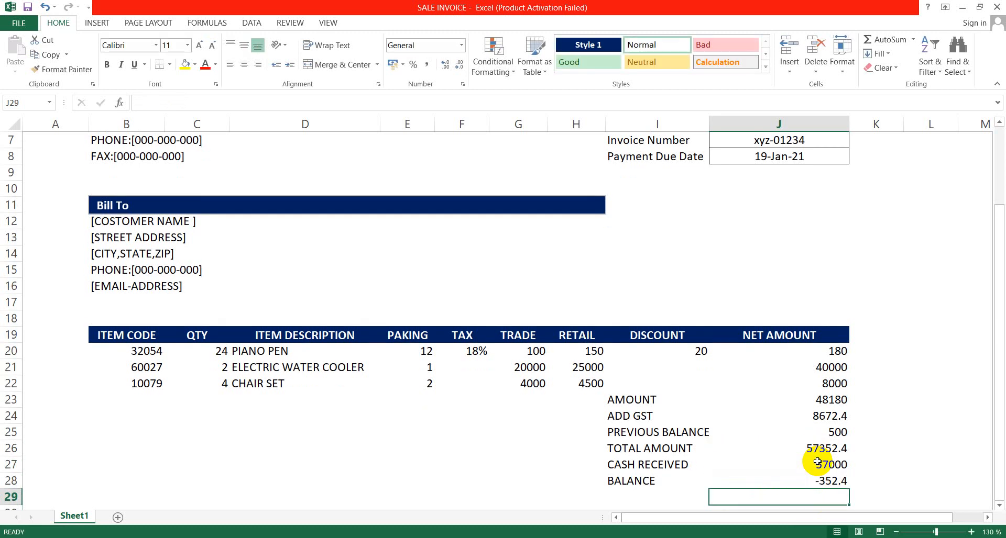
pyautogui.click(816, 480)
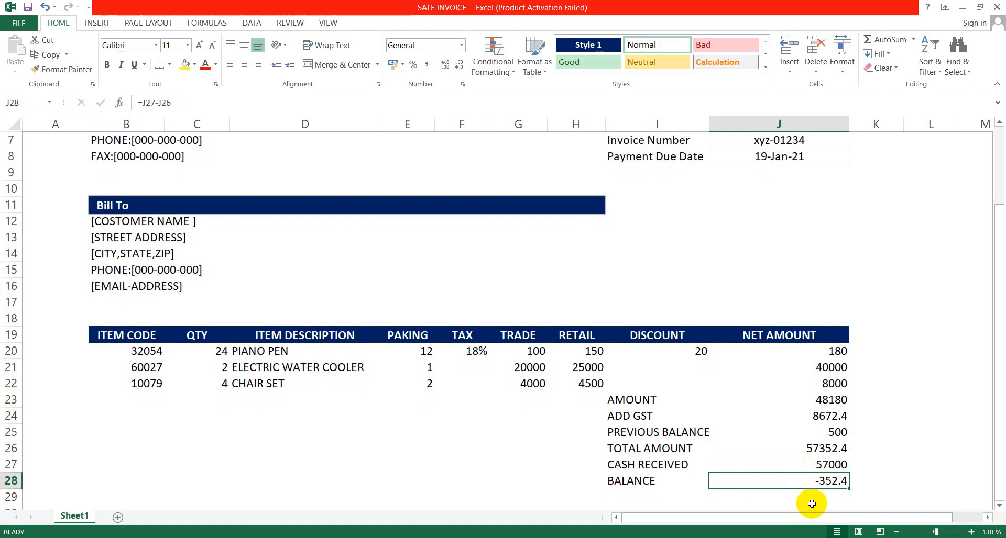
pyautogui.click(802, 496)
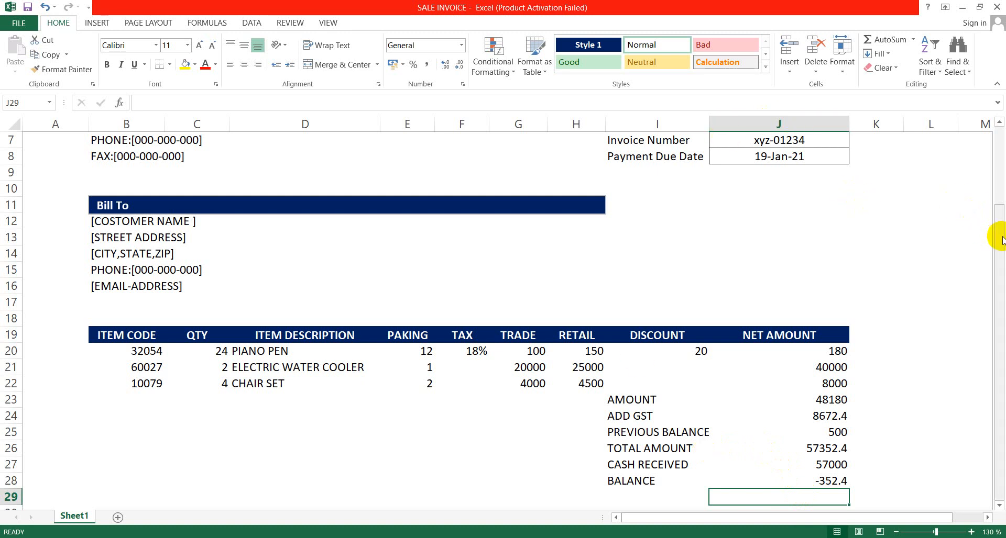
pyautogui.moveTo(1001, 240)
pyautogui.mouseDown()
pyautogui.moveTo(1001, 148)
pyautogui.moveTo(1004, 229)
pyautogui.mouseUp()
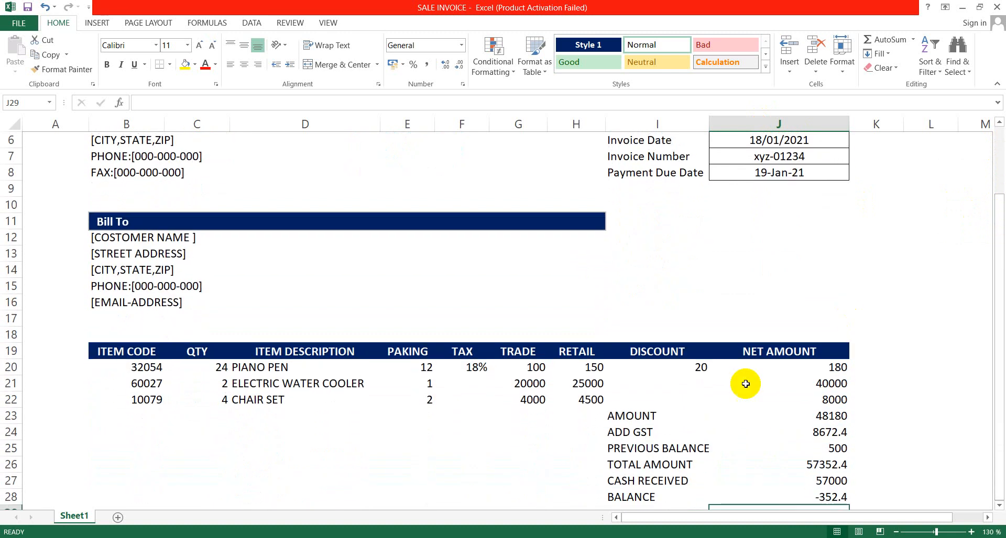